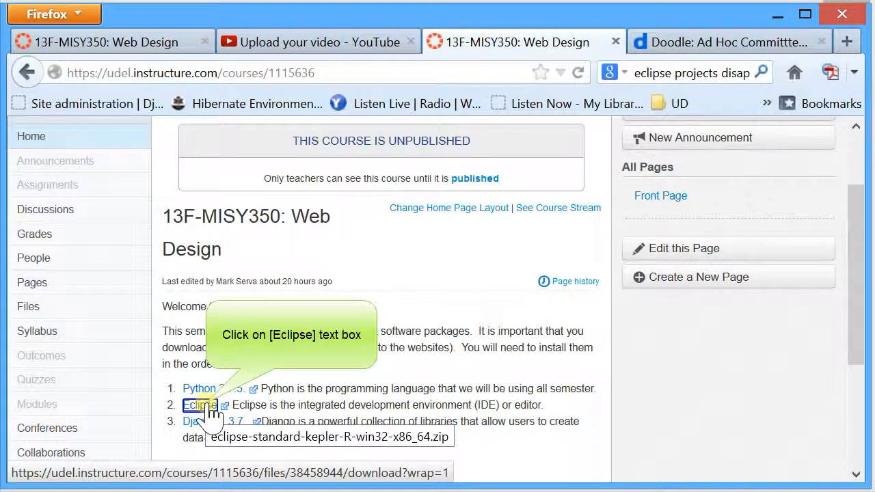
Download eclipse-standard-kepler-R-win32-x86_64.zip from the course page, saving the file, and open the Downloads folder in File Explorer
{"action": "left_click", "coordinate": [211, 407]}
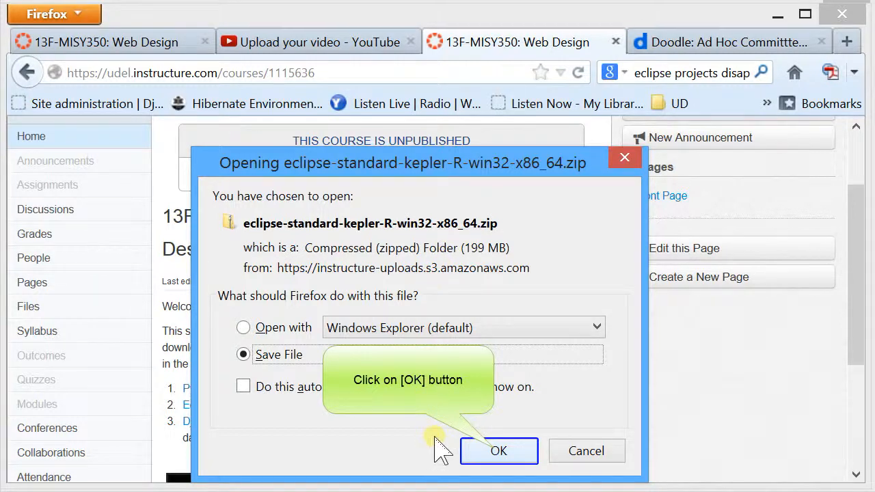
{"action": "left_click", "coordinate": [495, 449]}
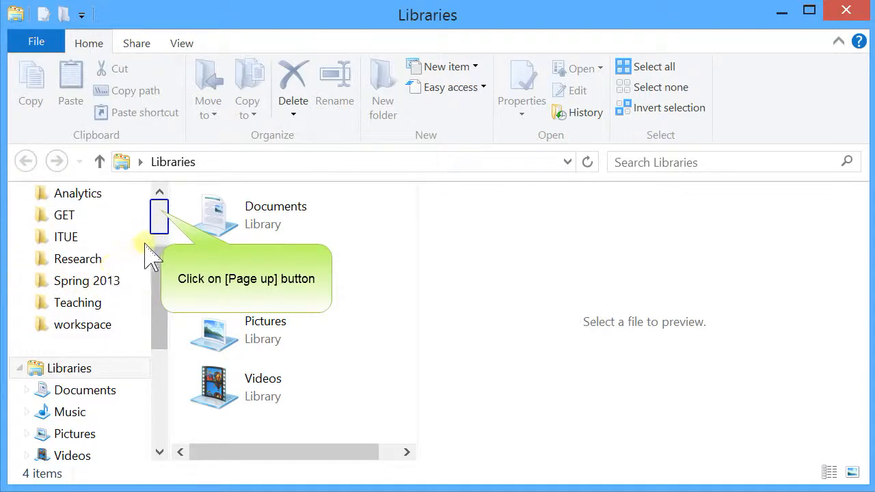
{"action": "left_click", "coordinate": [160, 213]}
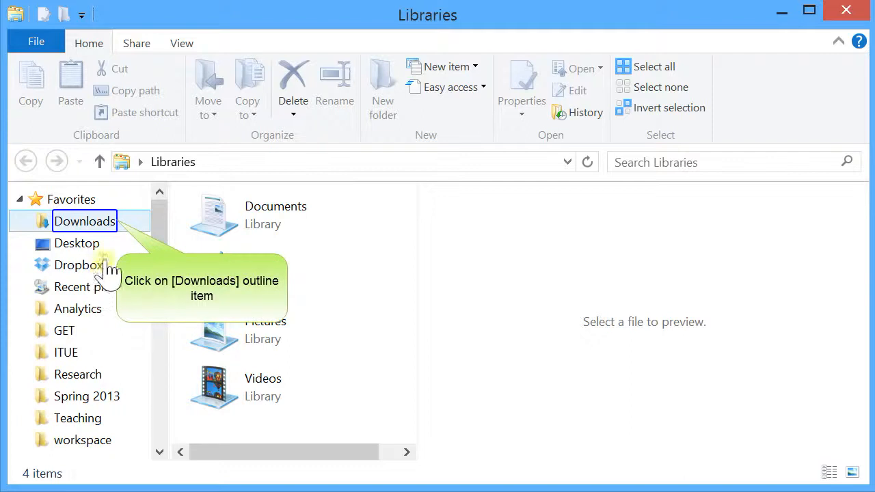
{"action": "left_click", "coordinate": [121, 223]}
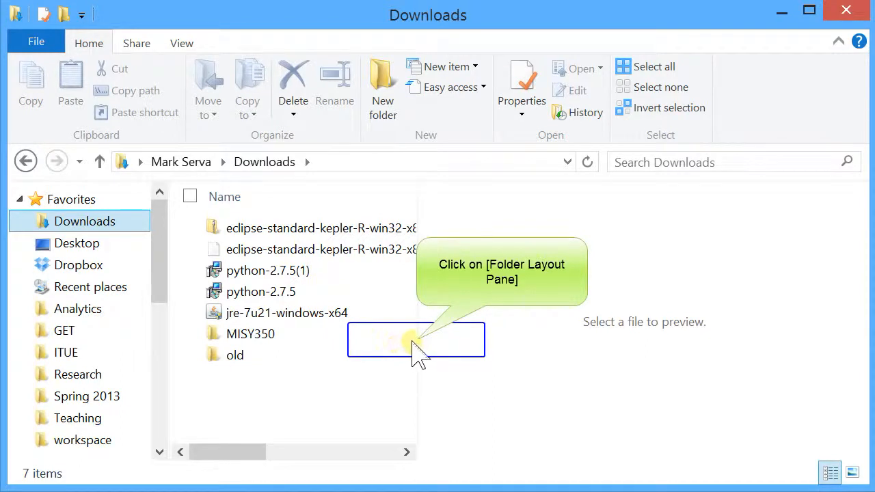
{"action": "left_click_drag", "start_coordinate": [415, 340], "coordinate": [512, 341]}
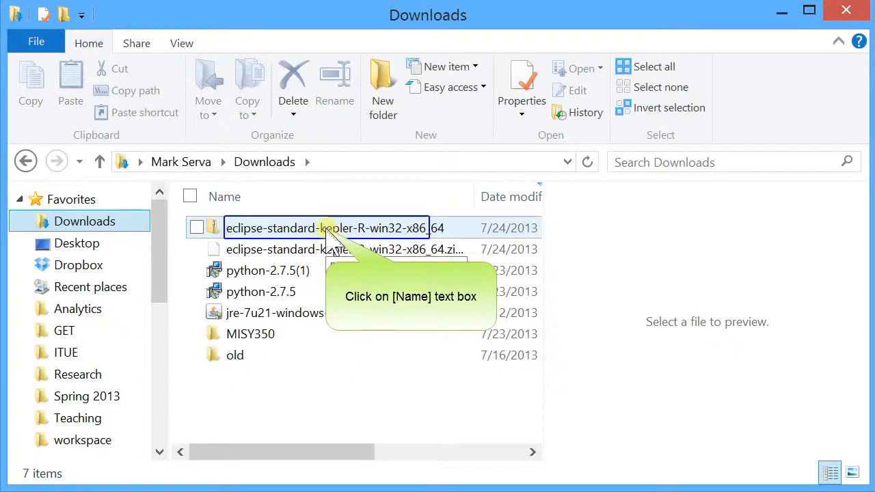
{"action": "left_click", "coordinate": [329, 232]}
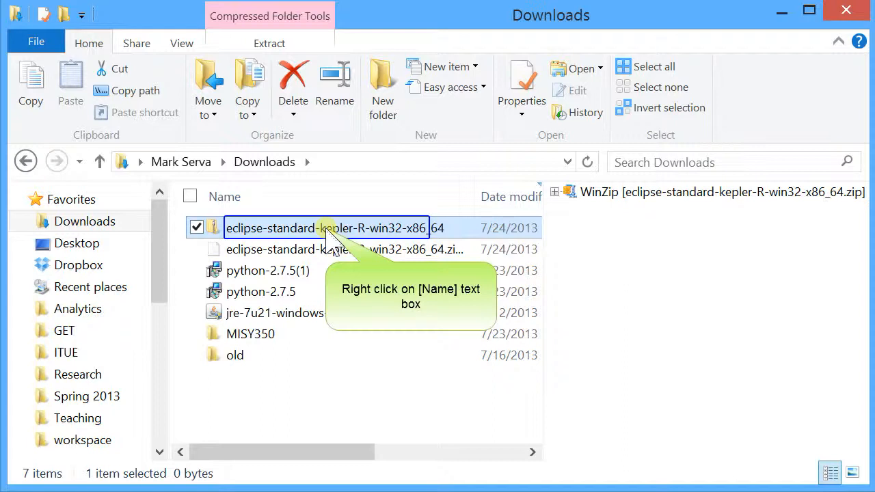
{"action": "right_click", "coordinate": [328, 234]}
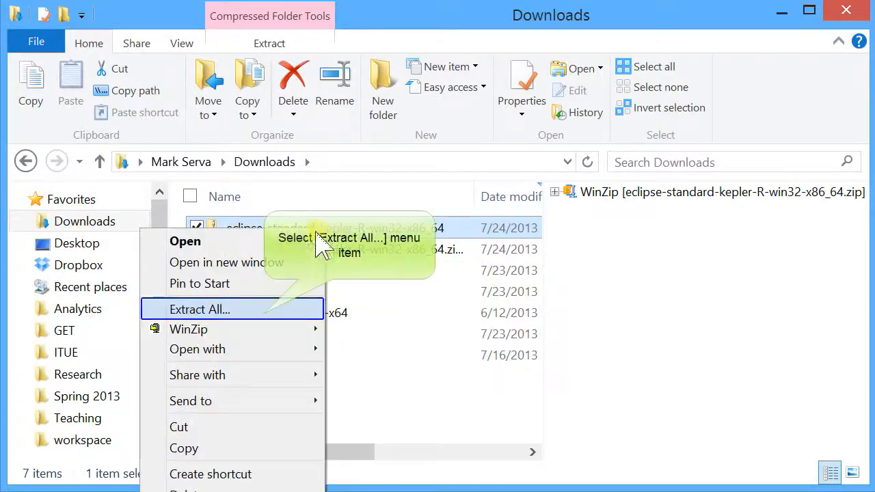
{"action": "left_click", "coordinate": [265, 313]}
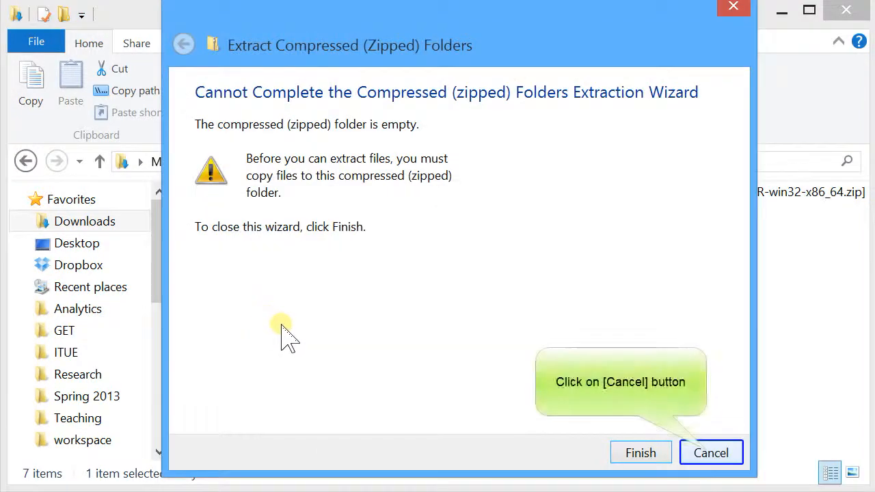
{"action": "left_click", "coordinate": [711, 453]}
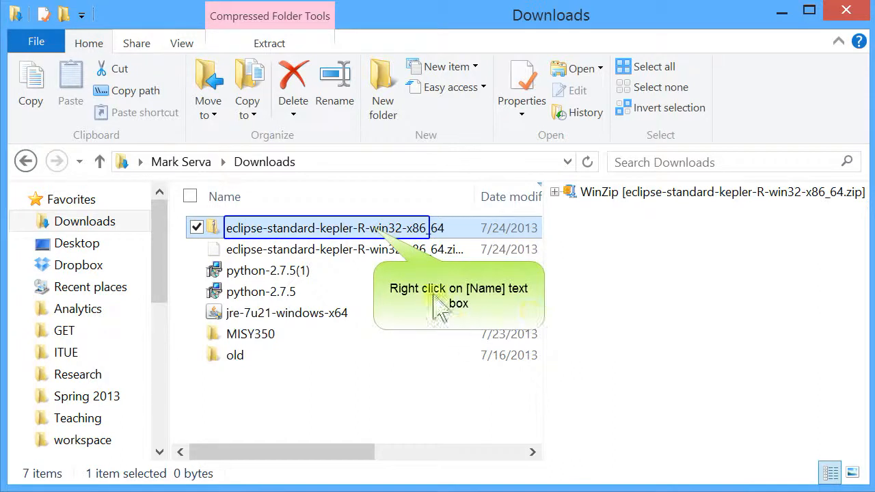
{"action": "right_click", "coordinate": [375, 231]}
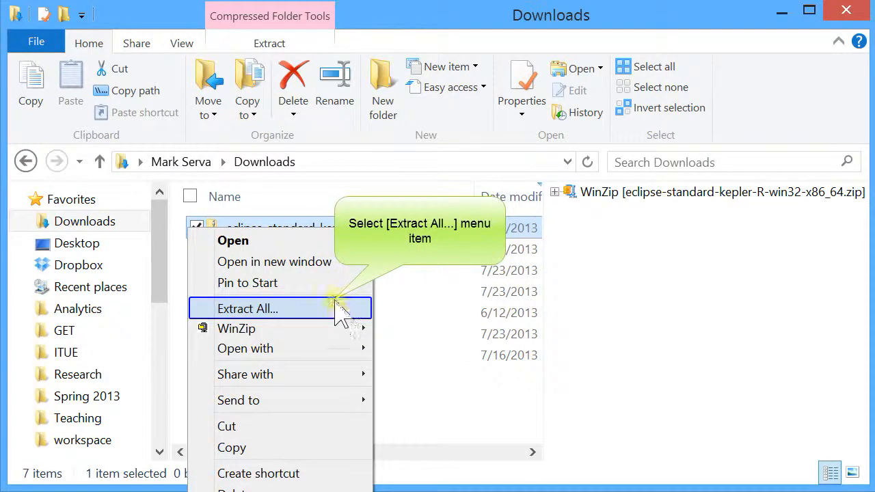
{"action": "left_click", "coordinate": [335, 307]}
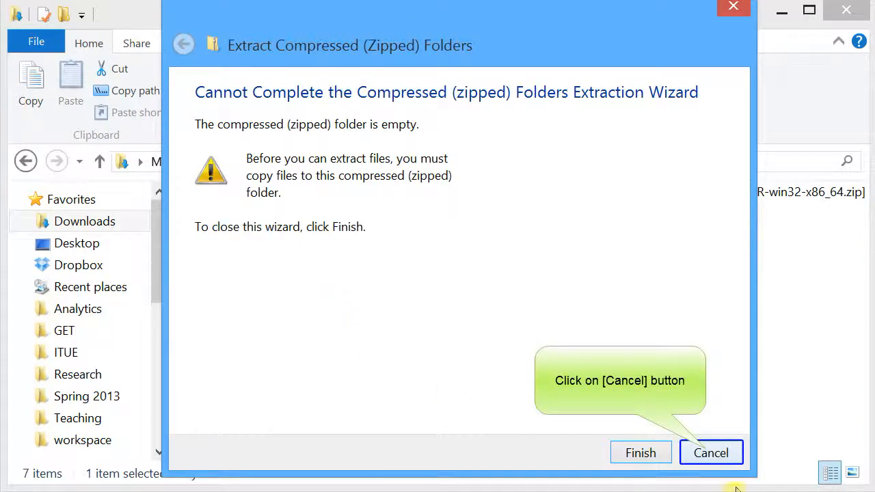
{"action": "left_click", "coordinate": [711, 454]}
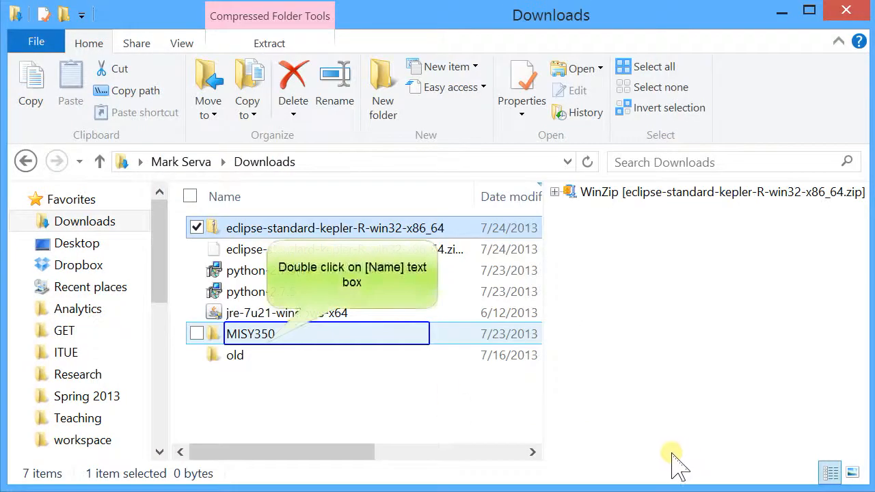
Extract the eclipse-standard-kepler-R-win32-x86_64 archive inside the MISY350 folder to the suggested destination
{"action": "double_click", "coordinate": [268, 337]}
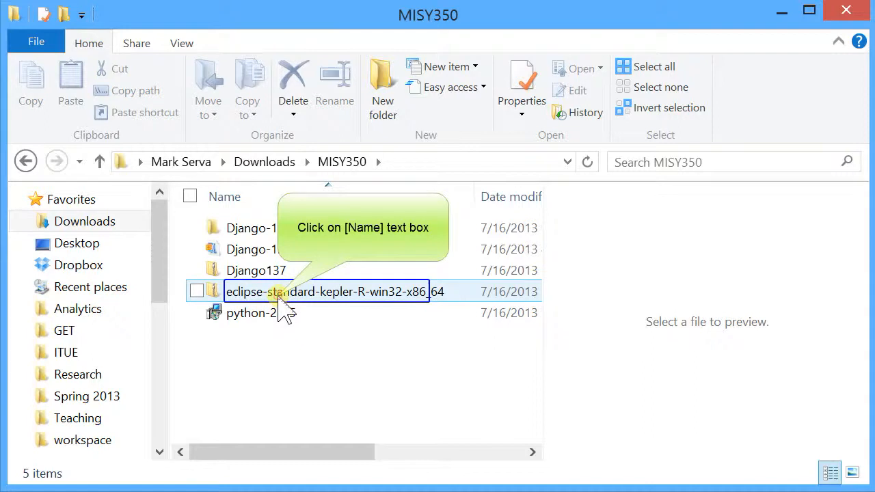
{"action": "left_click", "coordinate": [279, 299]}
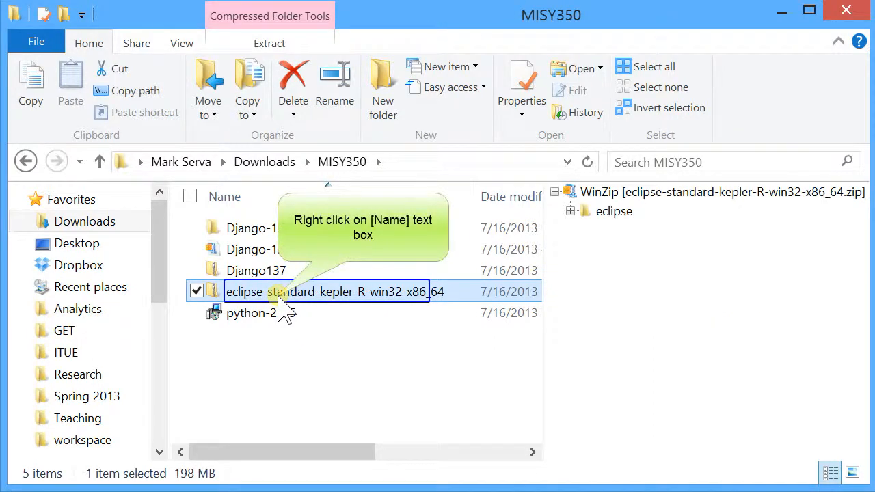
{"action": "right_click", "coordinate": [281, 305]}
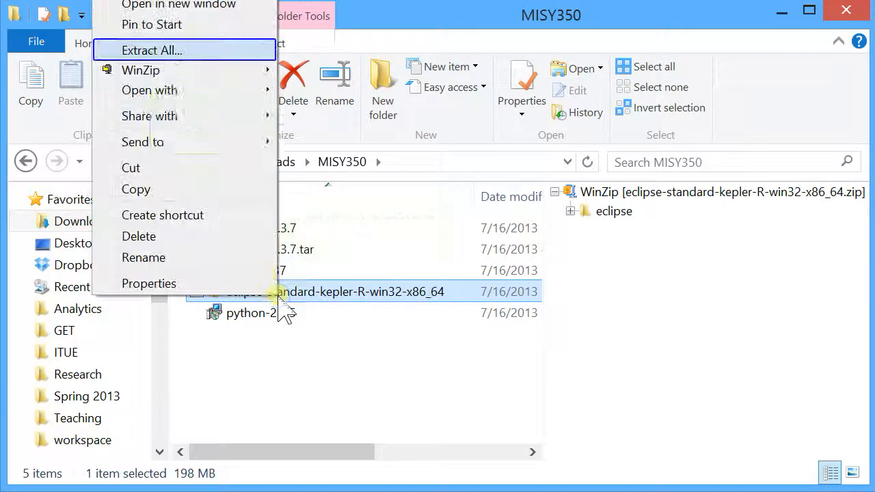
{"action": "left_click", "coordinate": [150, 52]}
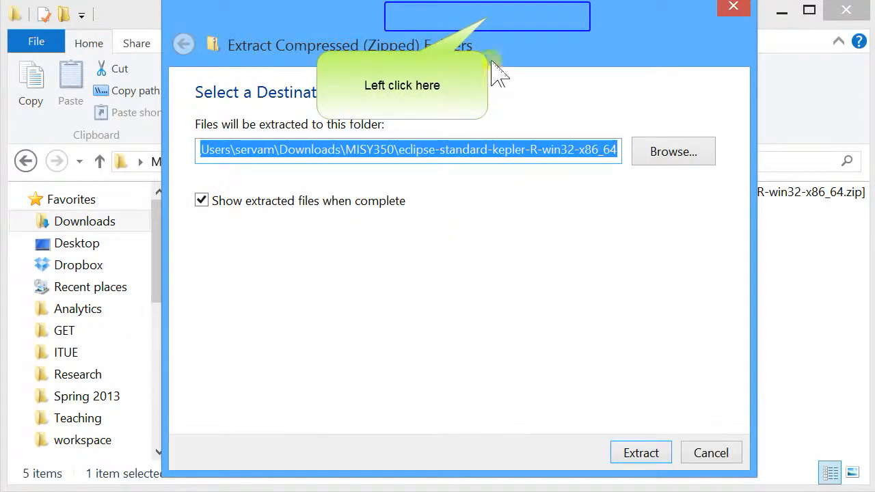
{"action": "left_click_drag", "start_coordinate": [490, 27], "coordinate": [752, 55]}
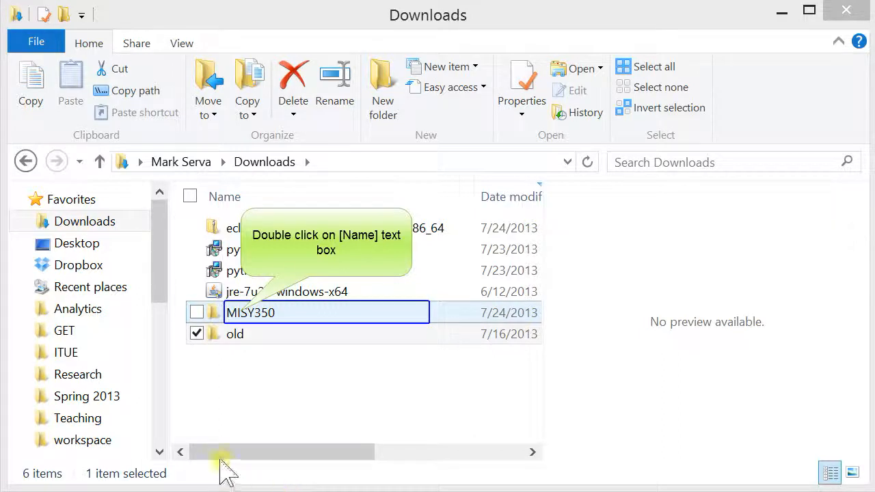
Copy the eclipse folder from the extracted eclipse-standard-kepler-R-win32-x86_64 folder in MISY350
{"action": "double_click", "coordinate": [241, 313]}
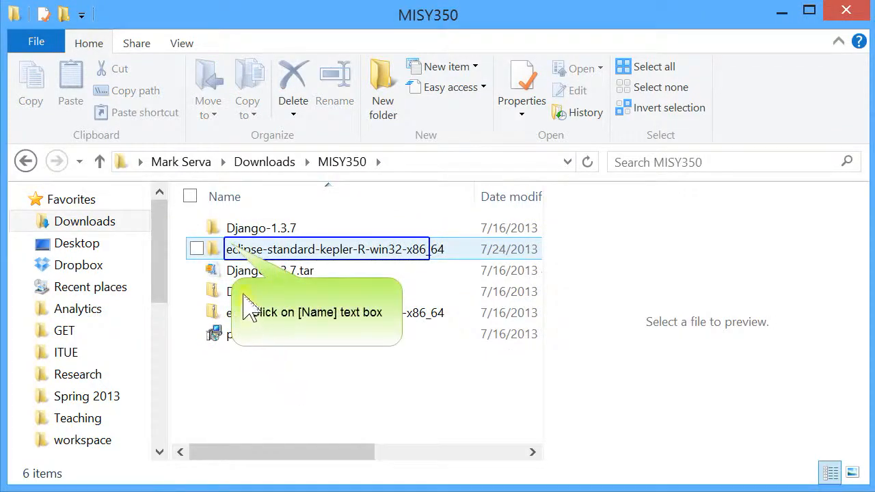
{"action": "left_click", "coordinate": [234, 248]}
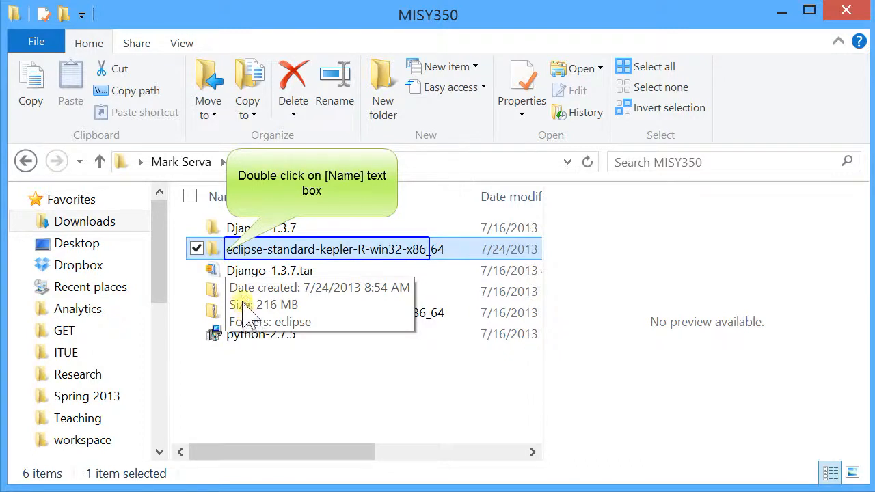
{"action": "double_click", "coordinate": [228, 250]}
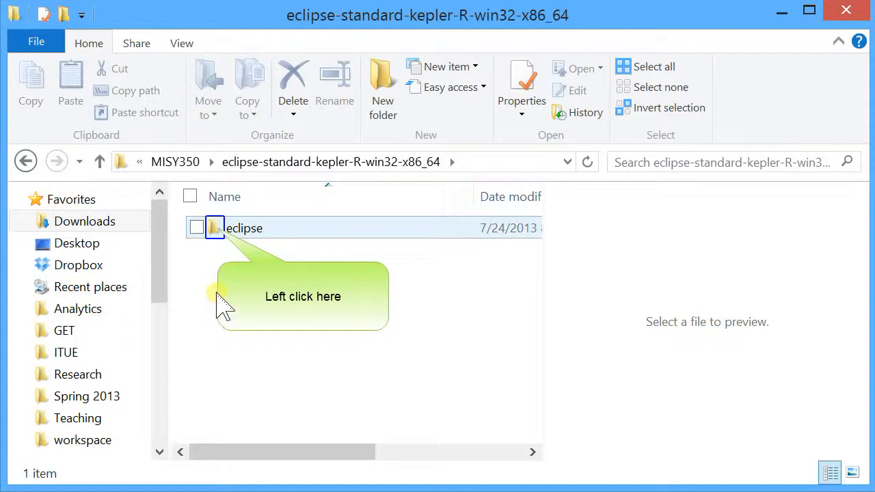
{"action": "left_click", "coordinate": [218, 229]}
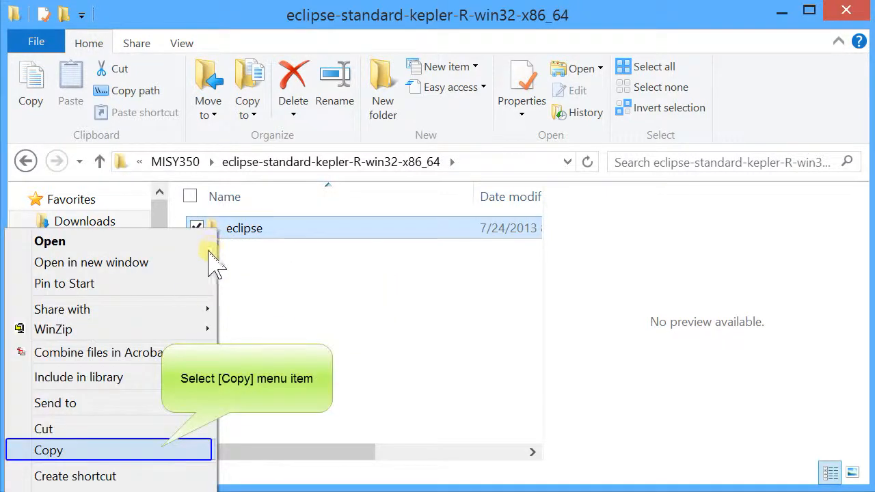
{"action": "left_click", "coordinate": [166, 451]}
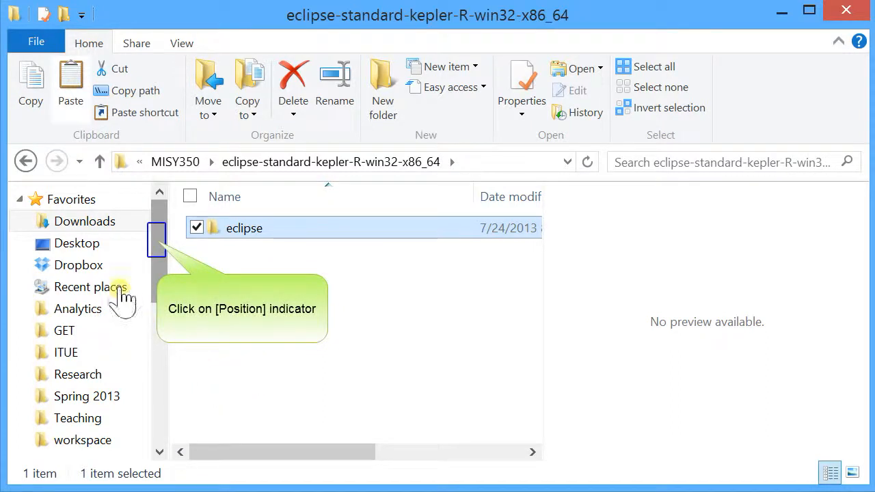
Paste the copied eclipse folder into Program Files on the Windows (C:) drive, granting administrator permission
{"action": "left_click_drag", "start_coordinate": [160, 234], "coordinate": [176, 394]}
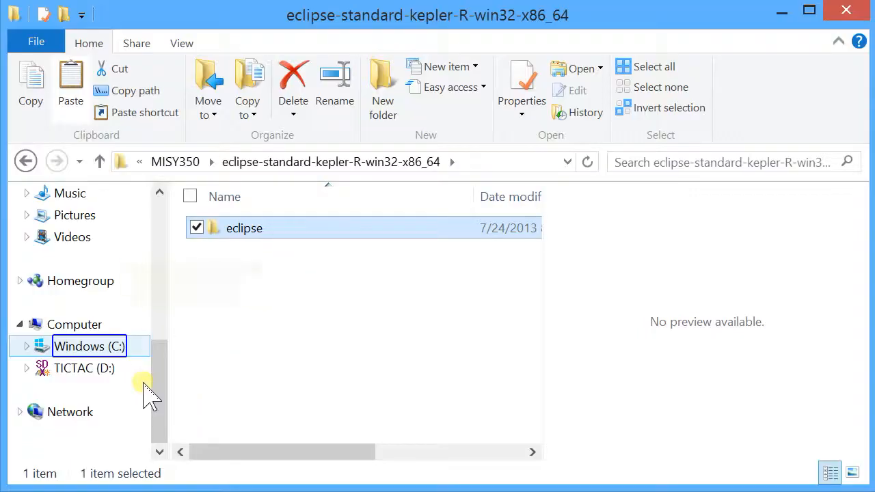
{"action": "double_click", "coordinate": [109, 347]}
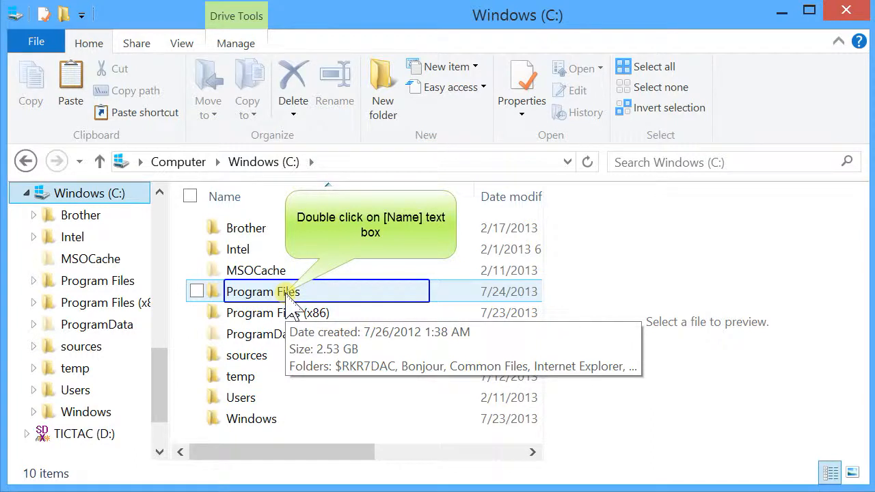
{"action": "double_click", "coordinate": [287, 294]}
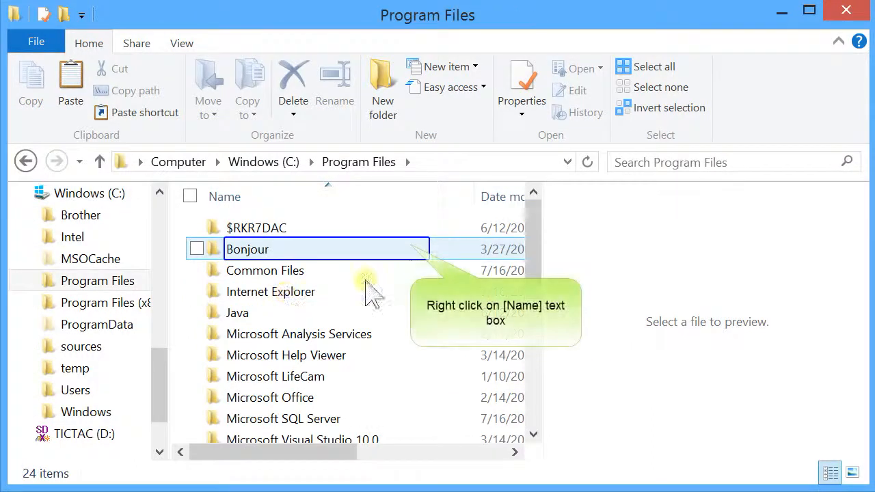
{"action": "right_click", "coordinate": [412, 248]}
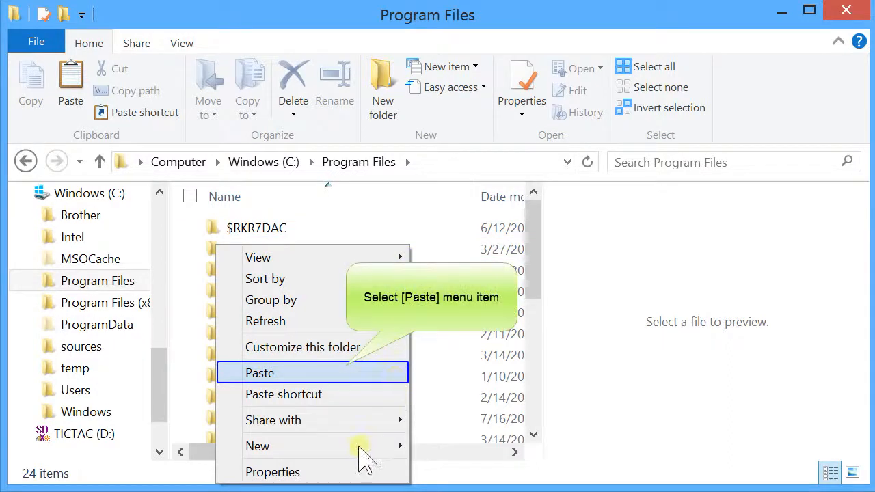
{"action": "left_click", "coordinate": [348, 367]}
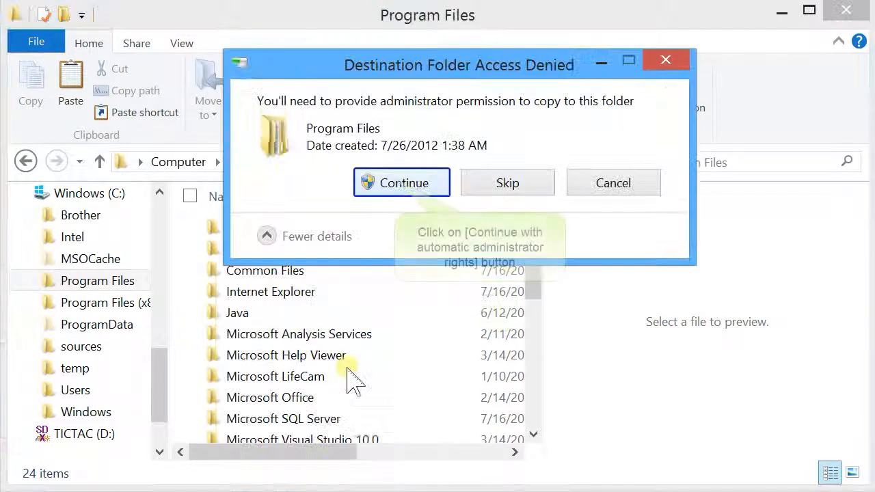
{"action": "left_click", "coordinate": [395, 181]}
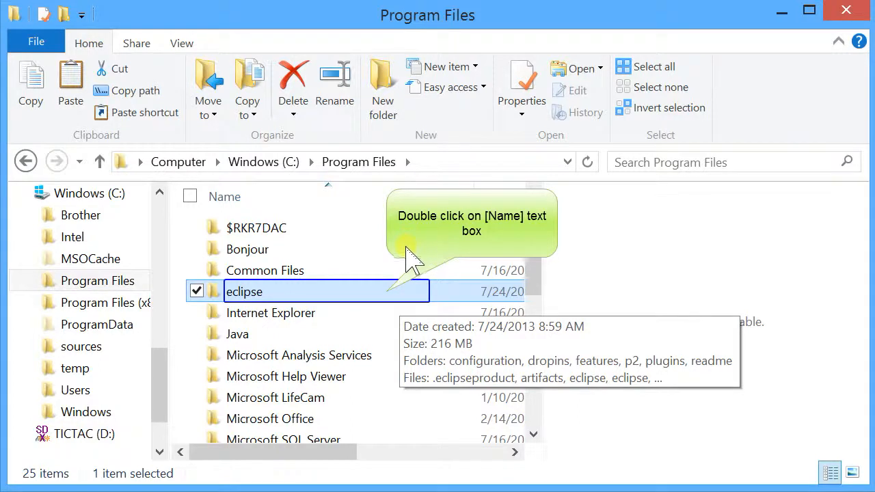
Open the eclipse folder in Program Files and clear the other windows away so the desktop is exposed beside it
{"action": "double_click", "coordinate": [386, 292]}
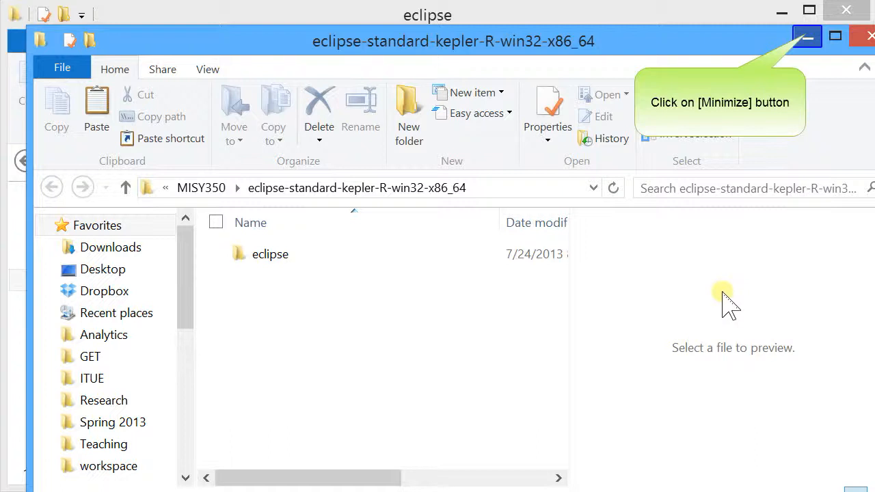
{"action": "left_click", "coordinate": [807, 38]}
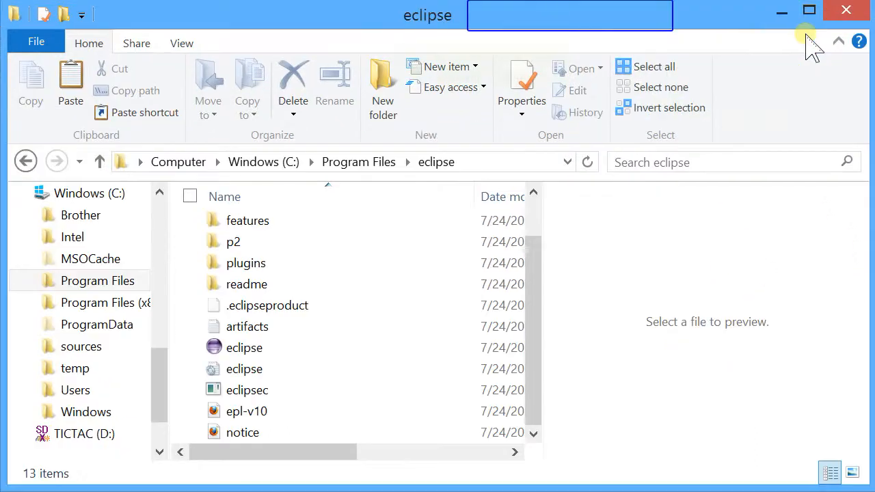
{"action": "left_click", "coordinate": [571, 19]}
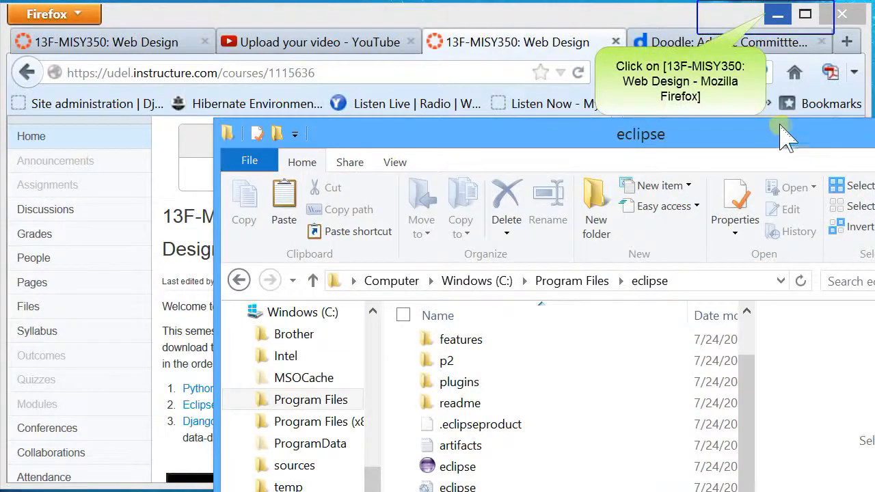
{"action": "left_click", "coordinate": [777, 14]}
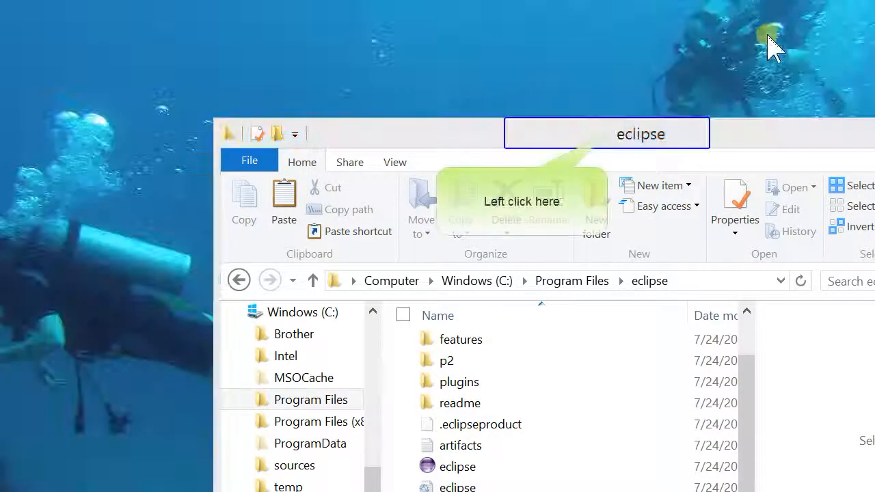
{"action": "left_click", "coordinate": [611, 137]}
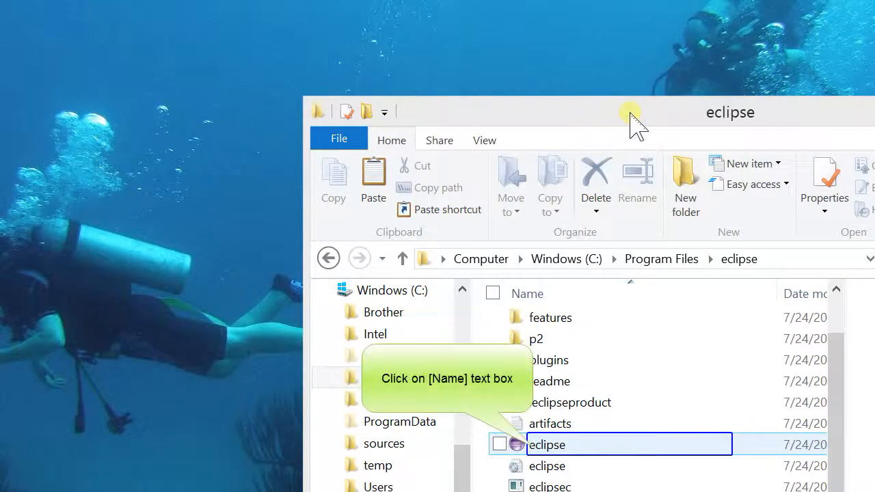
Create a desktop shortcut to the eclipse application located in the Program Files eclipse folder
{"action": "left_click", "coordinate": [534, 448]}
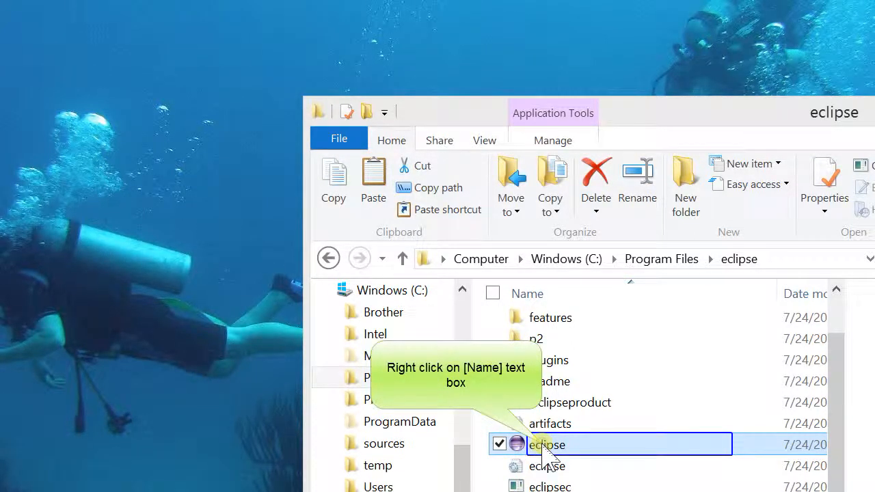
{"action": "left_click_drag", "start_coordinate": [547, 456], "coordinate": [119, 250]}
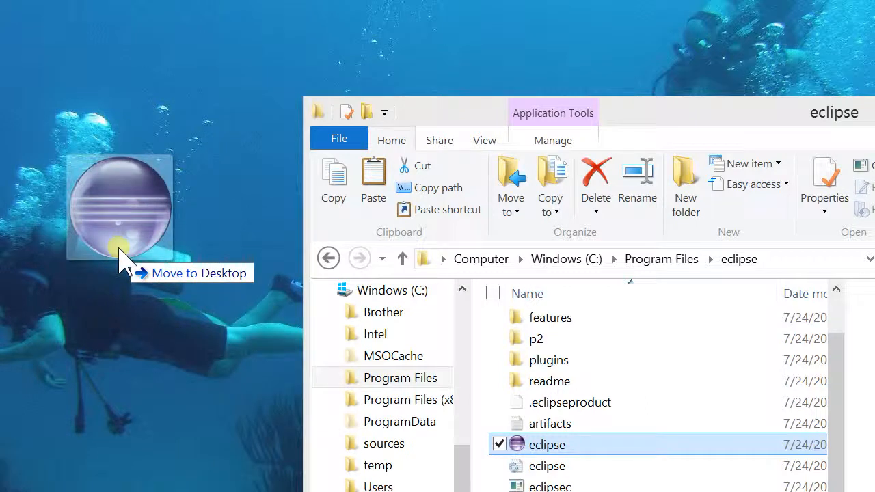
{"action": "left_click_drag", "start_coordinate": [120, 250], "coordinate": [120, 250]}
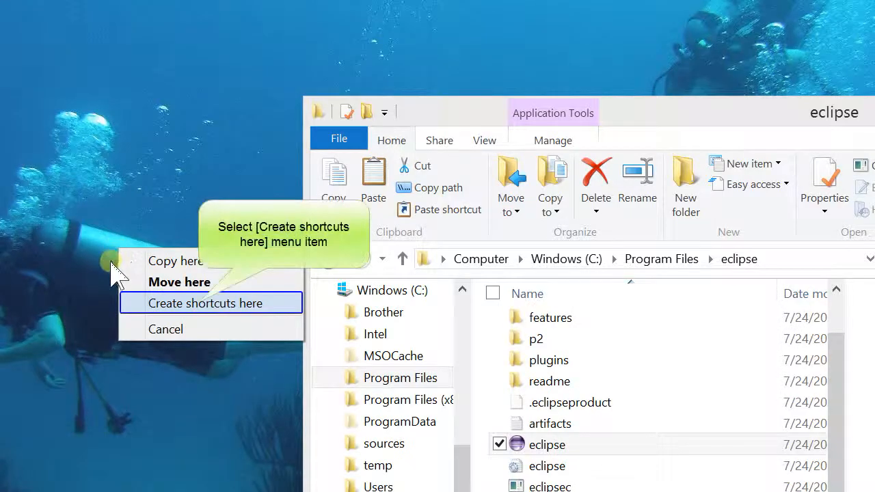
{"action": "left_click", "coordinate": [194, 305]}
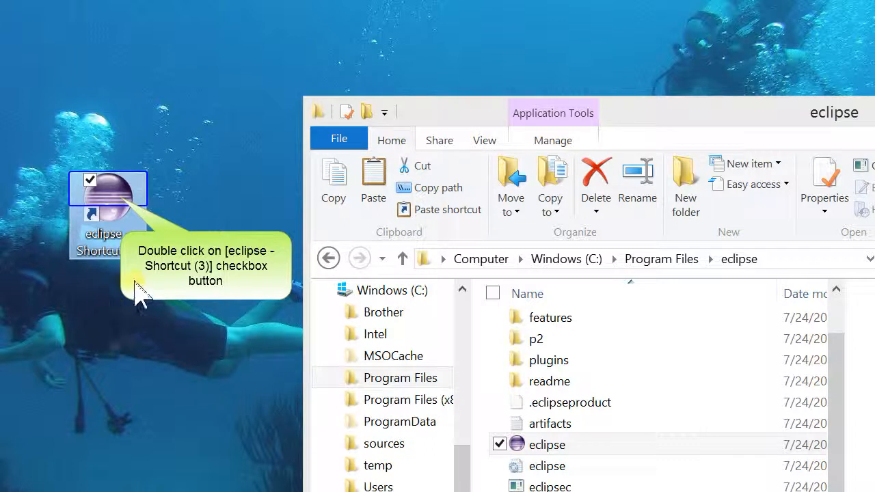
Launch Eclipse from its new desktop shortcut and snooze the pop-up reminders for 1 hour
{"action": "double_click", "coordinate": [121, 194]}
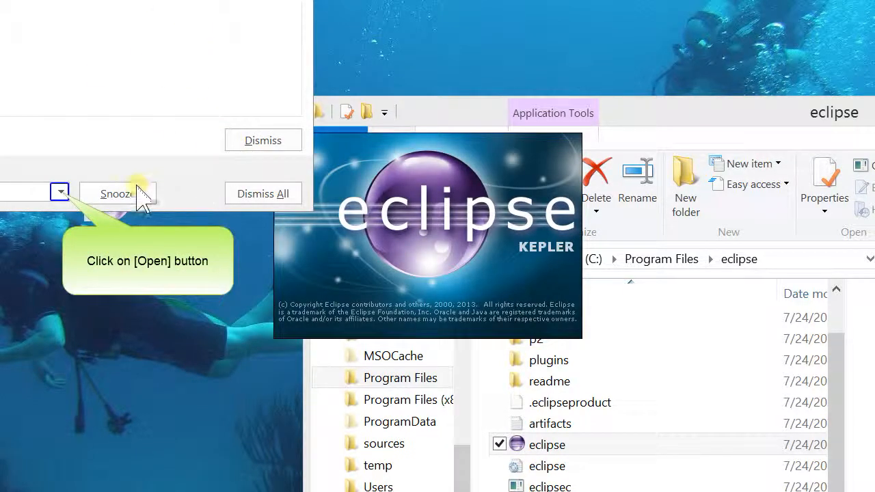
{"action": "left_click", "coordinate": [60, 193]}
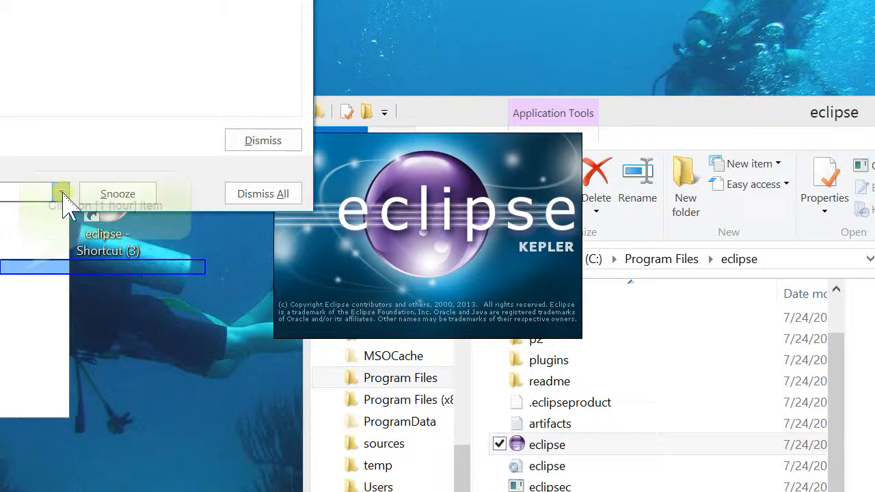
{"action": "left_click", "coordinate": [19, 272]}
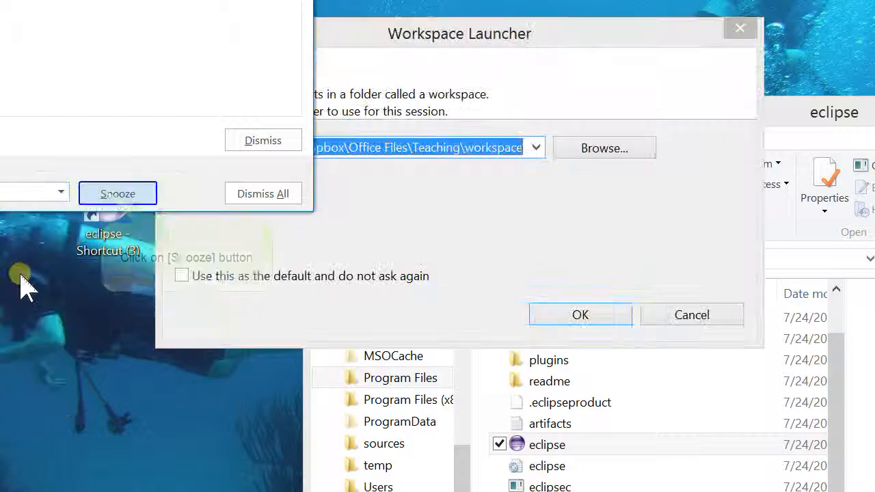
{"action": "left_click", "coordinate": [108, 194]}
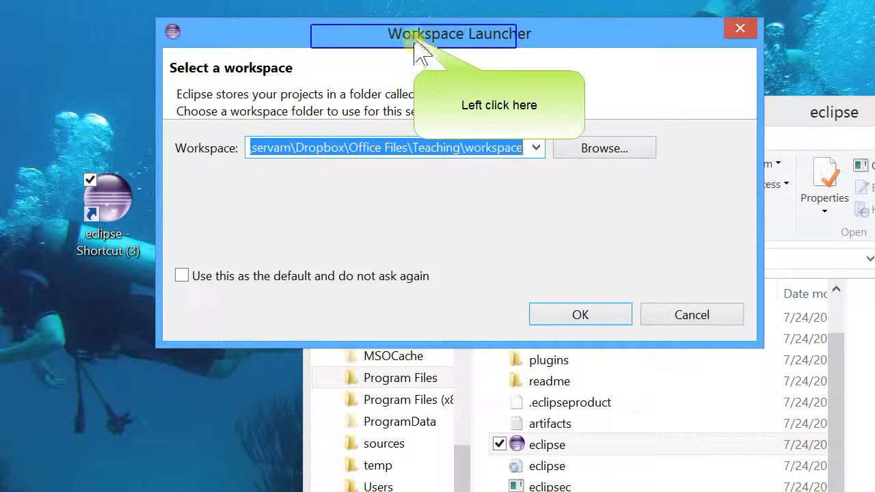
Accept the suggested Teaching\workspace folder as the default workspace that is not asked for again
{"action": "left_click_drag", "start_coordinate": [414, 37], "coordinate": [382, 83]}
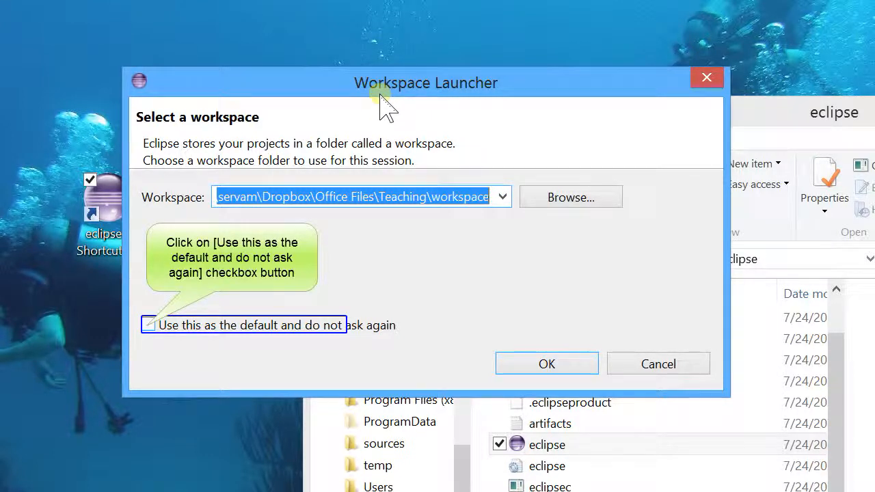
{"action": "left_click", "coordinate": [148, 325]}
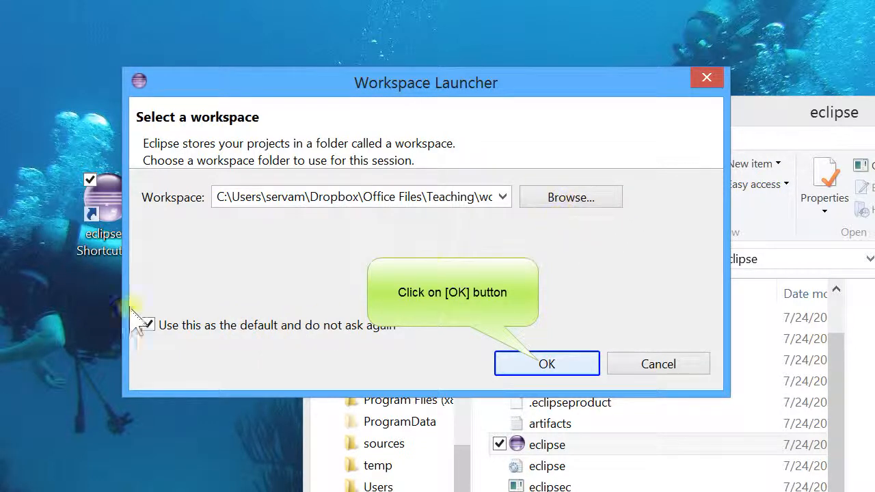
{"action": "left_click", "coordinate": [540, 365]}
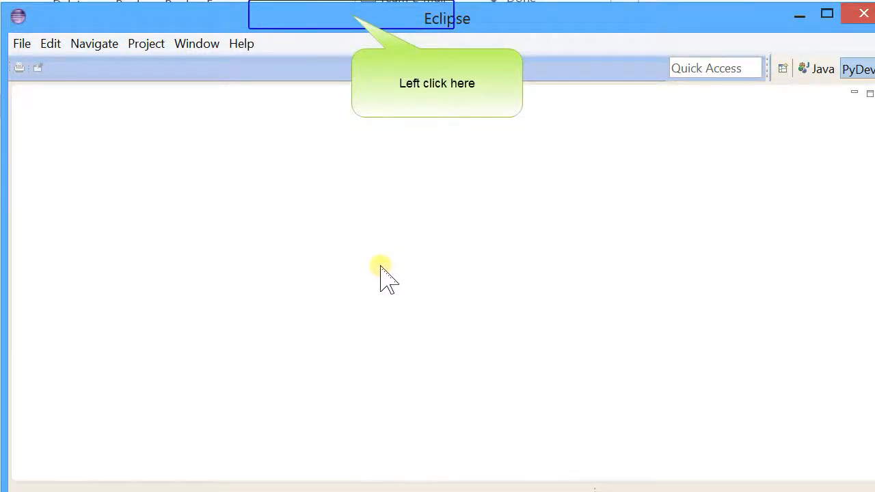
Open the Install New Software dialog and resize and reposition it so the whole Available Software page is accessible
{"action": "left_click", "coordinate": [352, 17]}
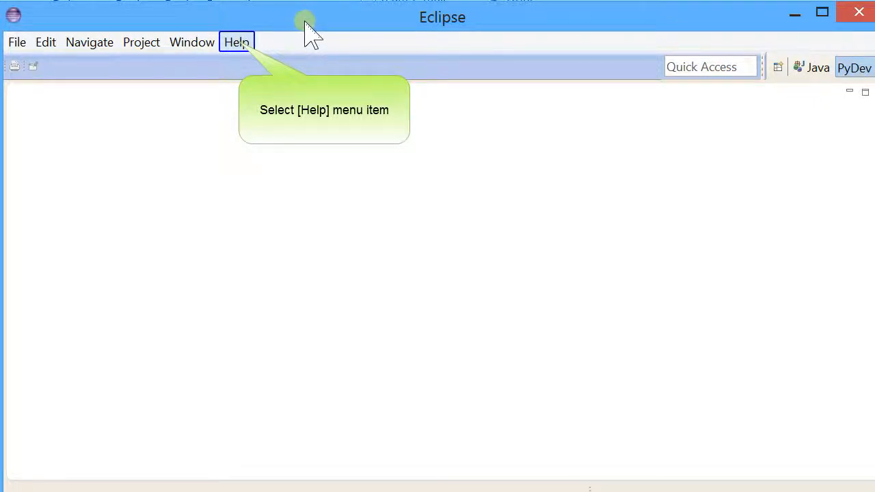
{"action": "left_click", "coordinate": [244, 55]}
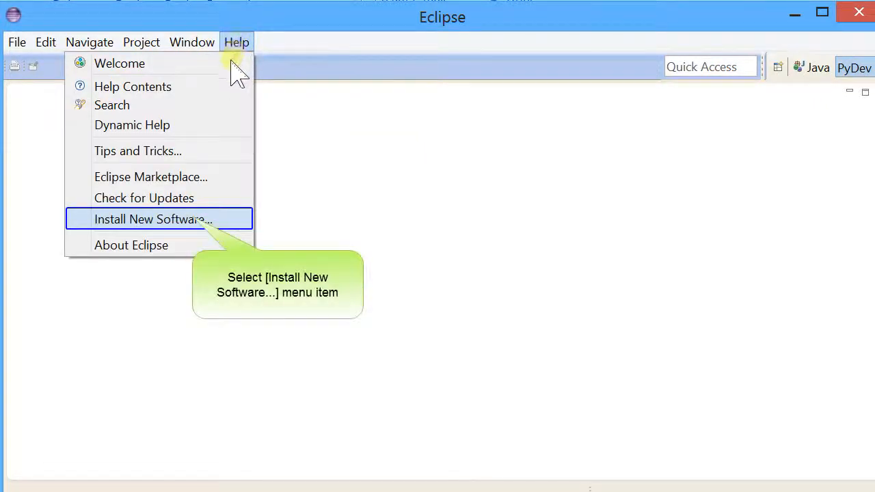
{"action": "left_click", "coordinate": [198, 220]}
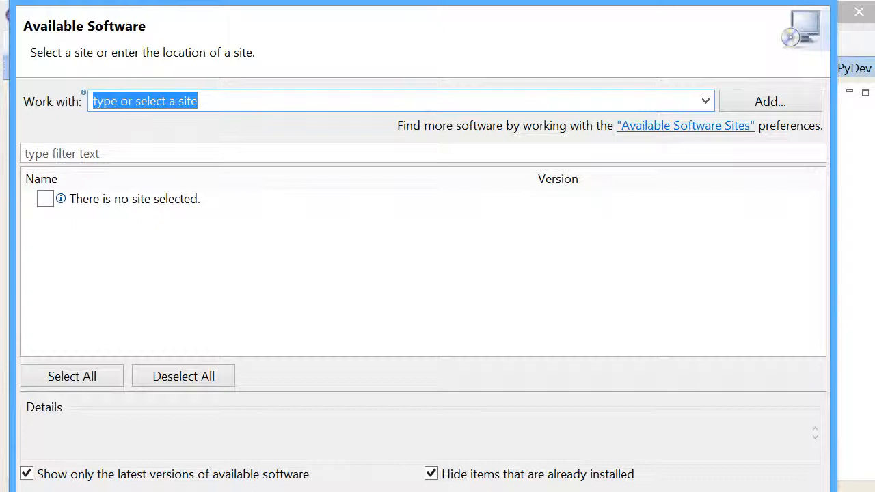
{"action": "left_click_drag", "start_coordinate": [465, 1], "coordinate": [461, 129]}
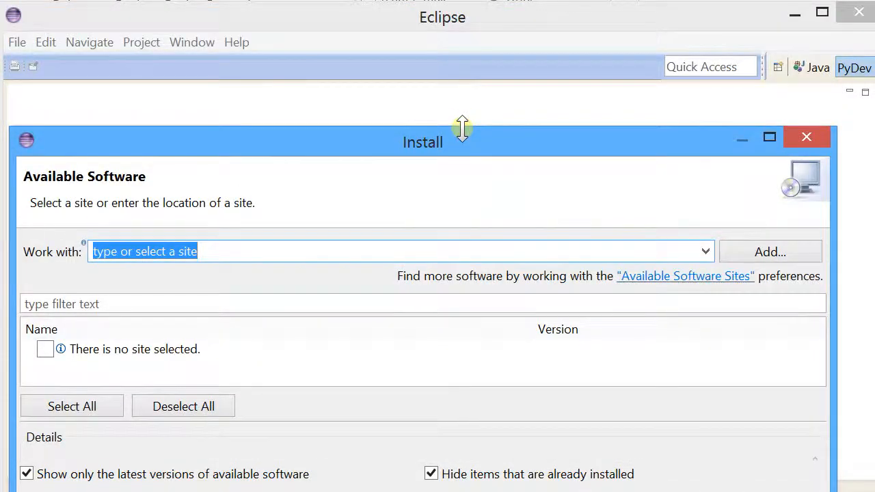
{"action": "left_click_drag", "start_coordinate": [441, 141], "coordinate": [443, 28]}
{"action": "type", "text": "ht"}
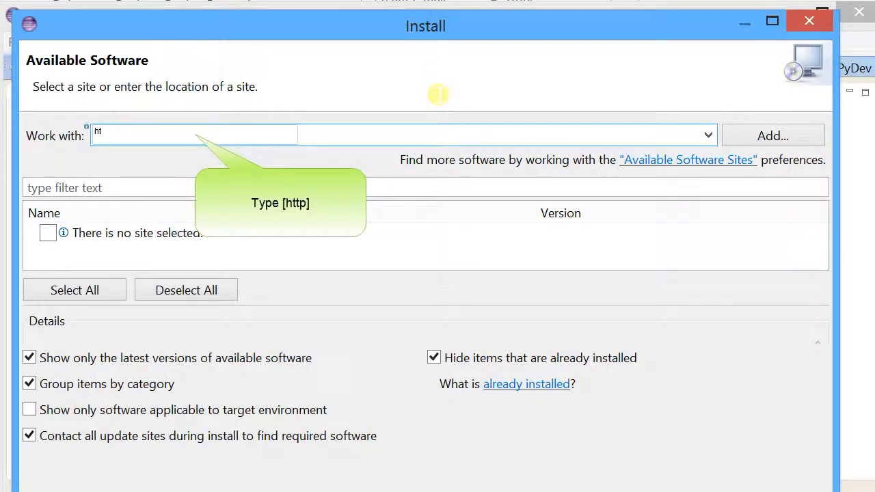
{"action": "type", "text": "tp"}
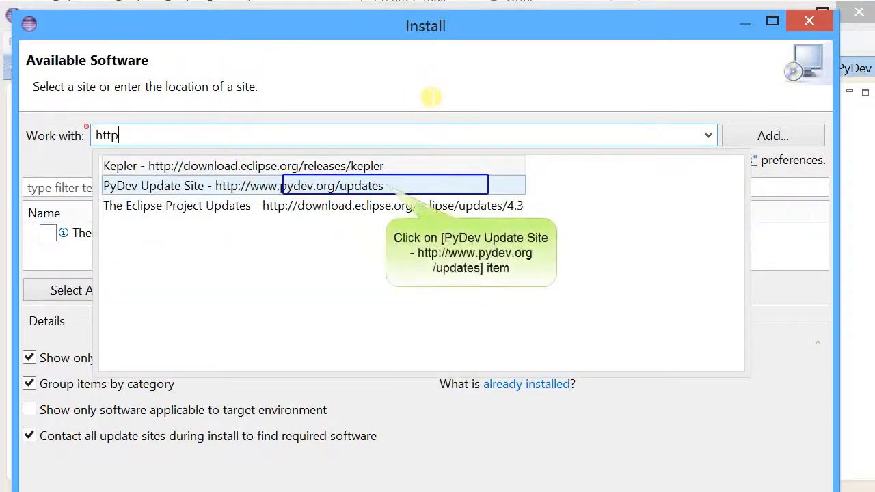
{"action": "left_click", "coordinate": [387, 186]}
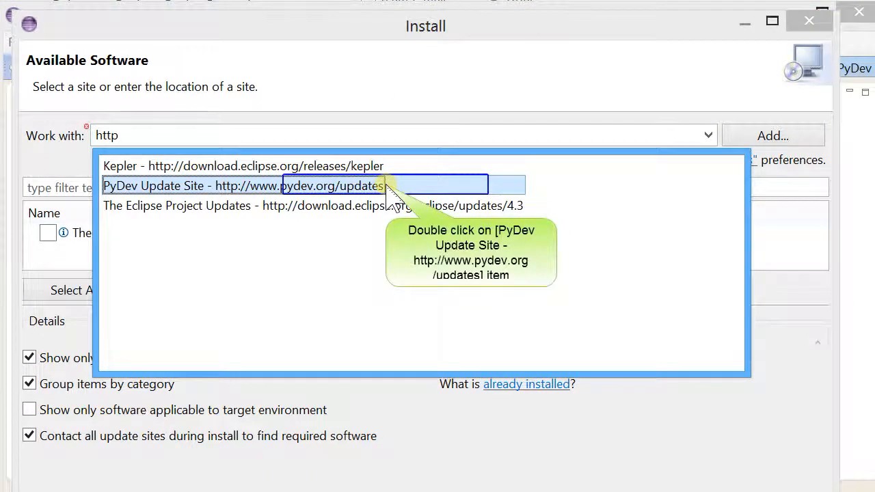
{"action": "double_click", "coordinate": [387, 186]}
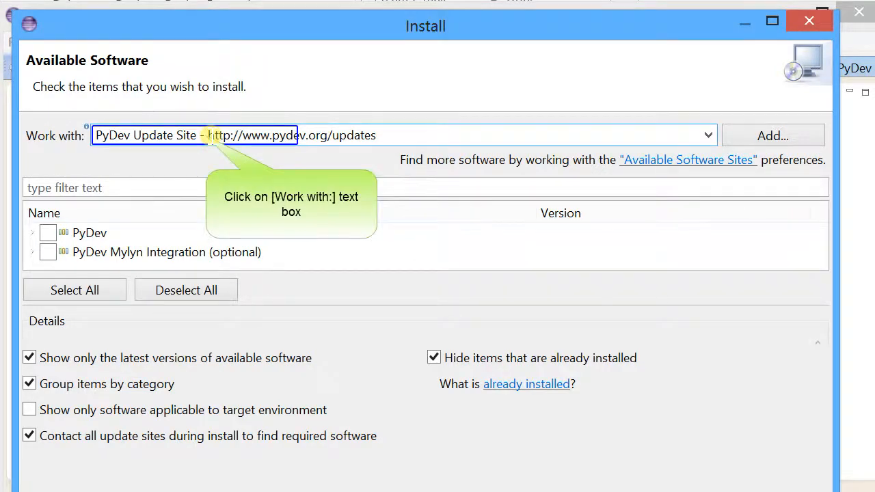
{"action": "left_click_drag", "start_coordinate": [205, 136], "coordinate": [94, 135]}
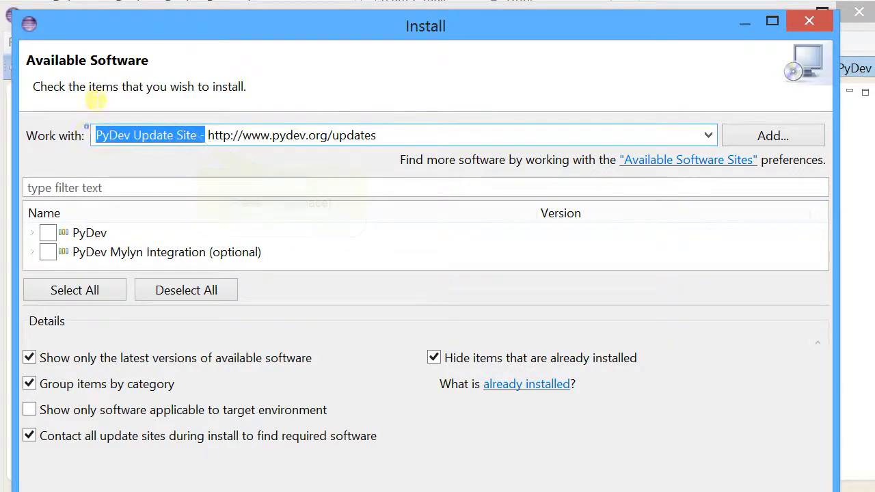
{"action": "key", "text": "BackSpace"}
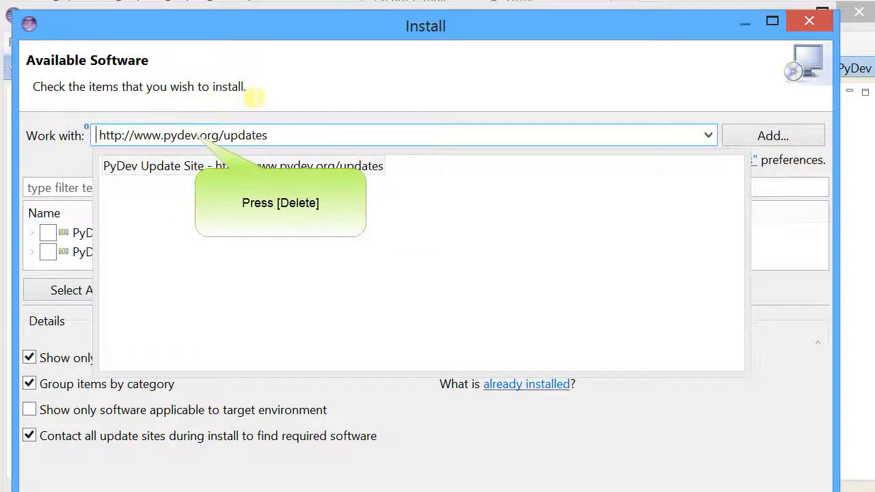
{"action": "key", "text": "Delete"}
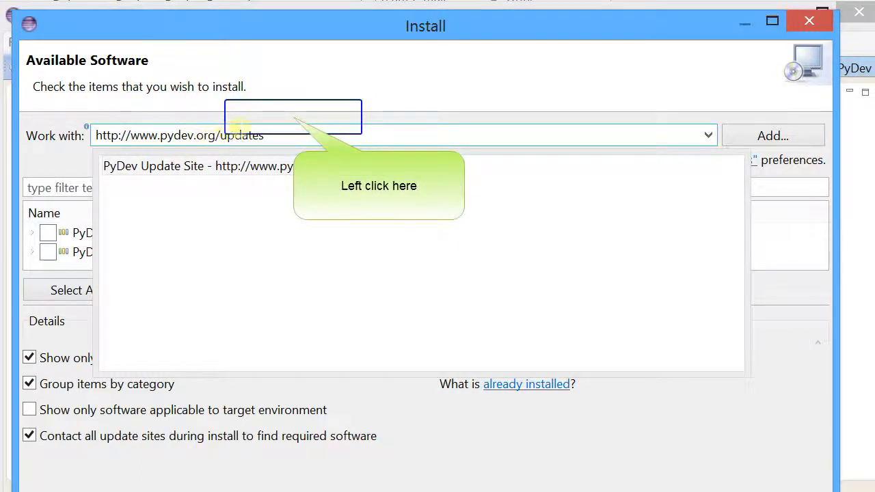
{"action": "left_click", "coordinate": [294, 122]}
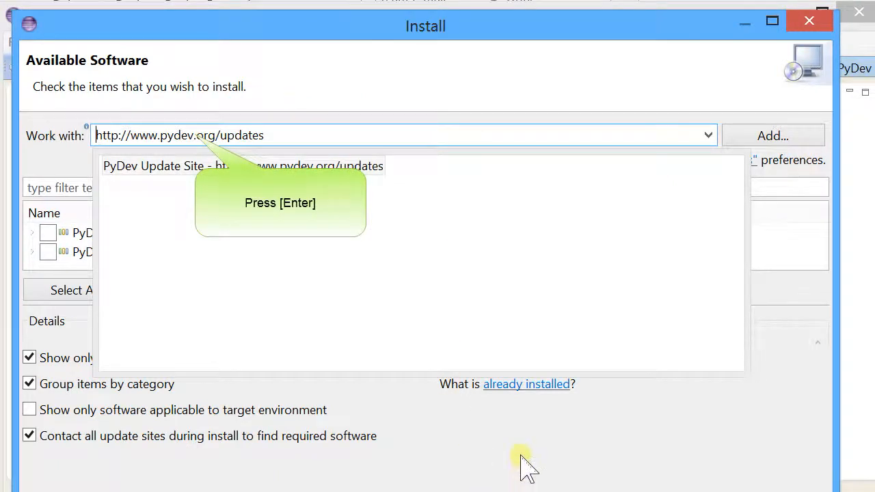
{"action": "key", "text": "Return"}
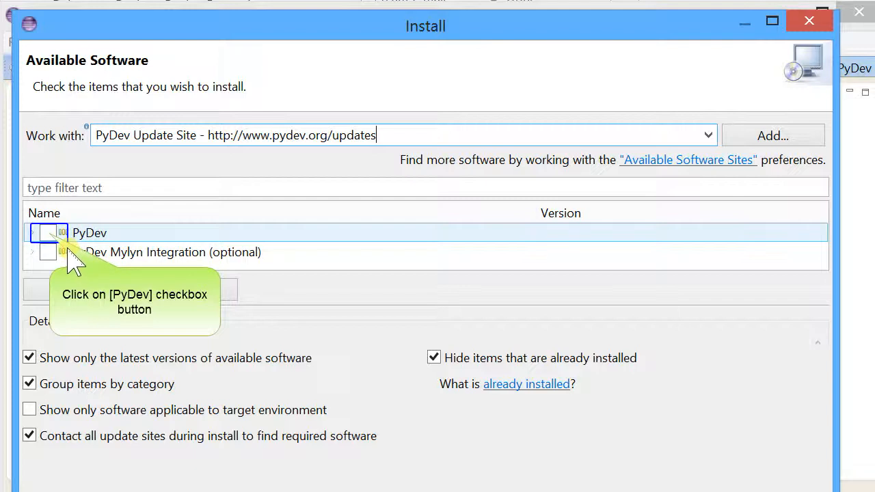
Mark only PyDev for installation, leaving out the optional Mylyn Integration, and proceed to the install details
{"action": "left_click", "coordinate": [48, 233]}
{"action": "left_click", "coordinate": [48, 234]}
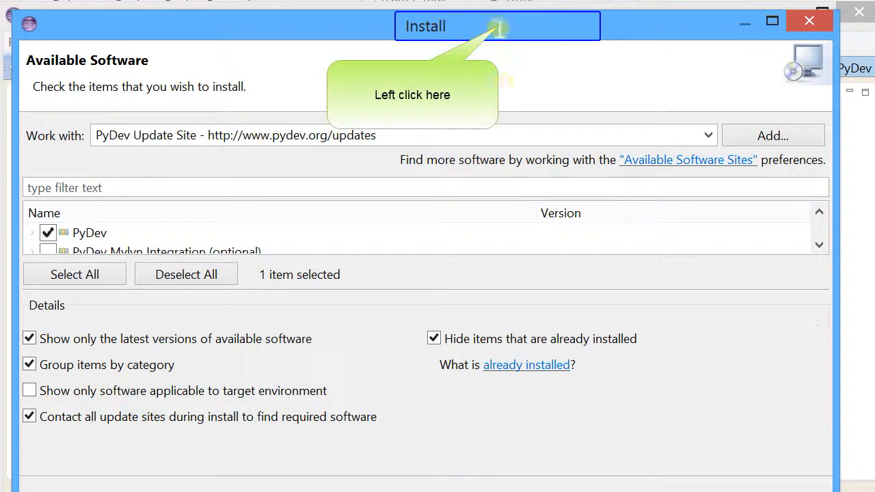
{"action": "left_click_drag", "start_coordinate": [498, 25], "coordinate": [498, 0]}
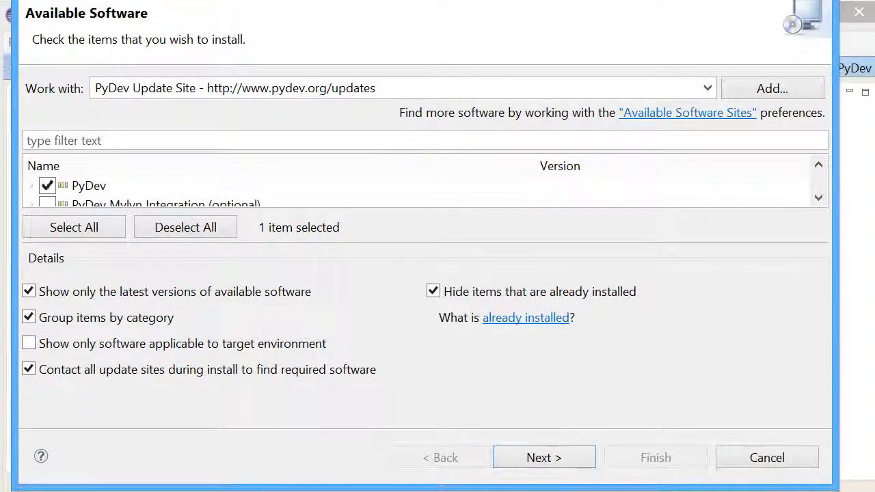
{"action": "left_click", "coordinate": [541, 458]}
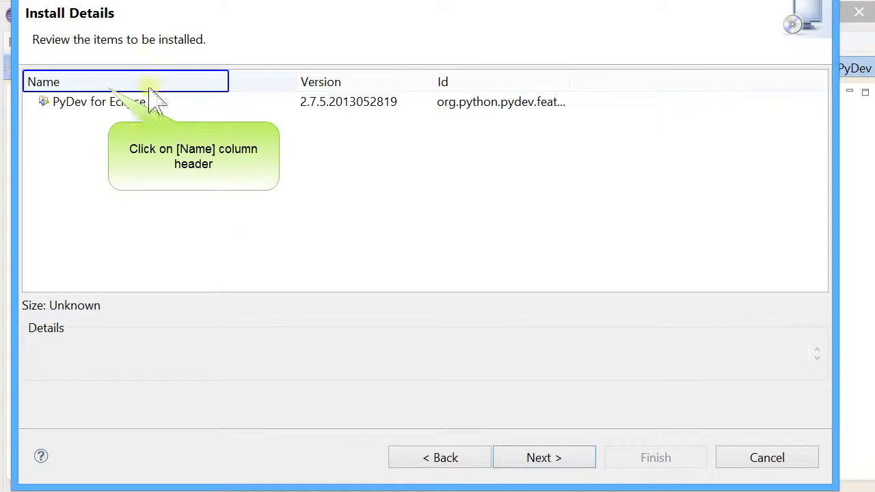
Confirm PyDev for Eclipse as the item to install, accept its license agreement and start the installation
{"action": "left_click", "coordinate": [109, 95]}
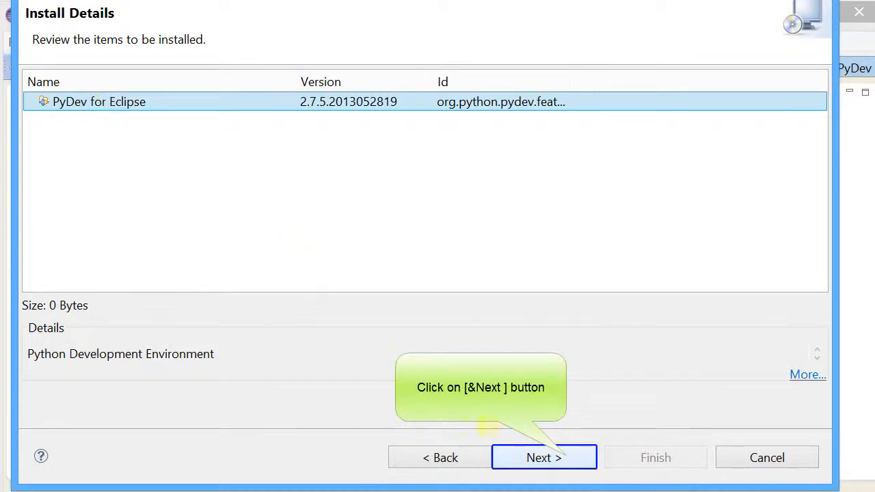
{"action": "left_click", "coordinate": [567, 457]}
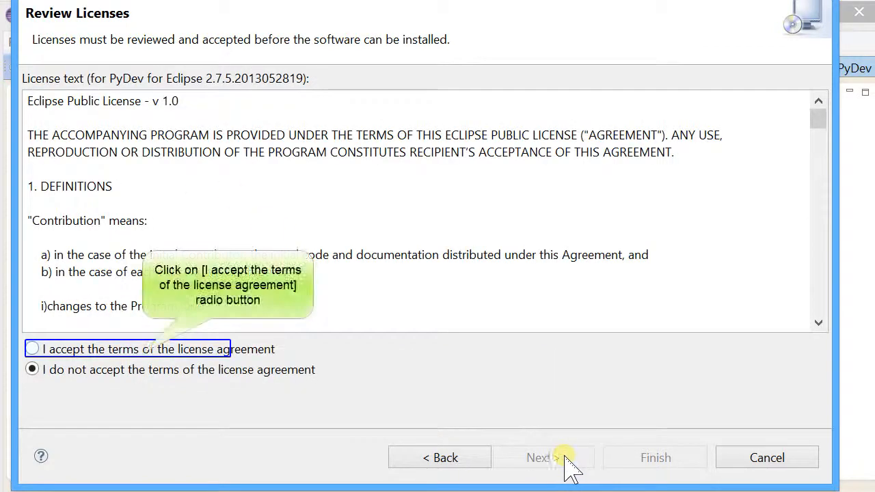
{"action": "left_click", "coordinate": [145, 351]}
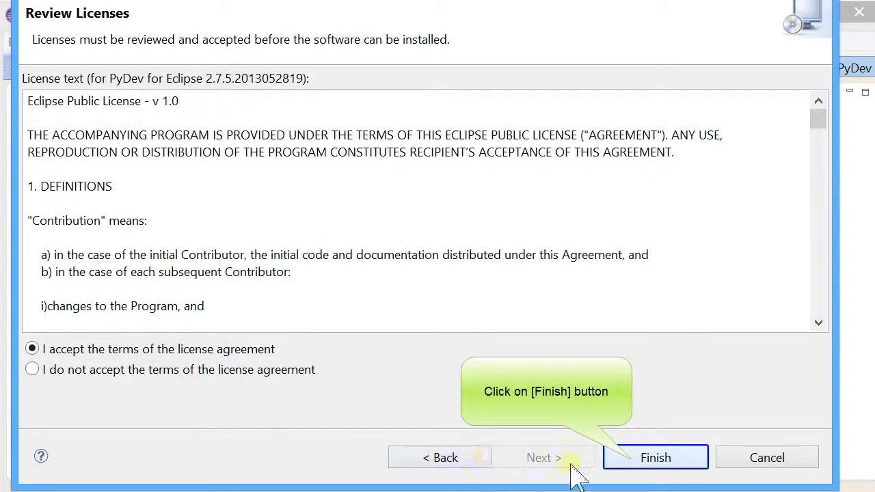
{"action": "left_click", "coordinate": [635, 459]}
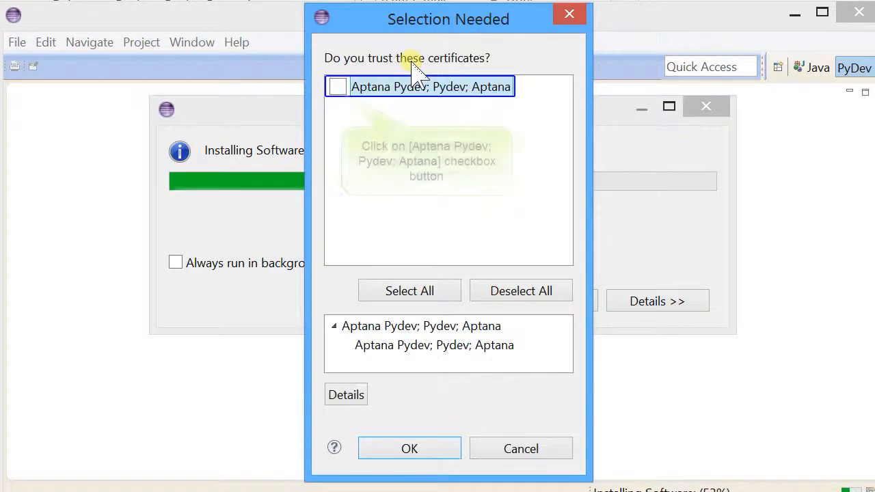
Trust the Aptana Pydev; Pydev; Aptana certificate and restart Eclipse to complete the PyDev installation
{"action": "left_click", "coordinate": [411, 61]}
{"action": "left_click", "coordinate": [338, 88]}
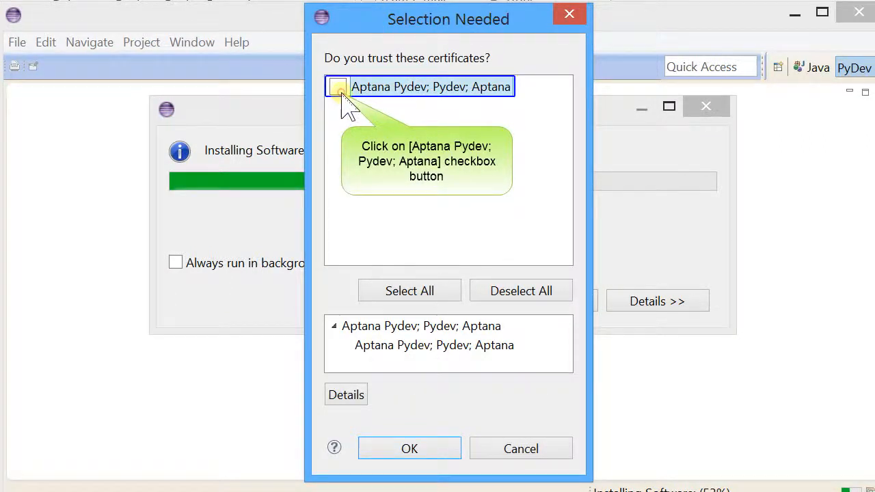
{"action": "left_click", "coordinate": [413, 449]}
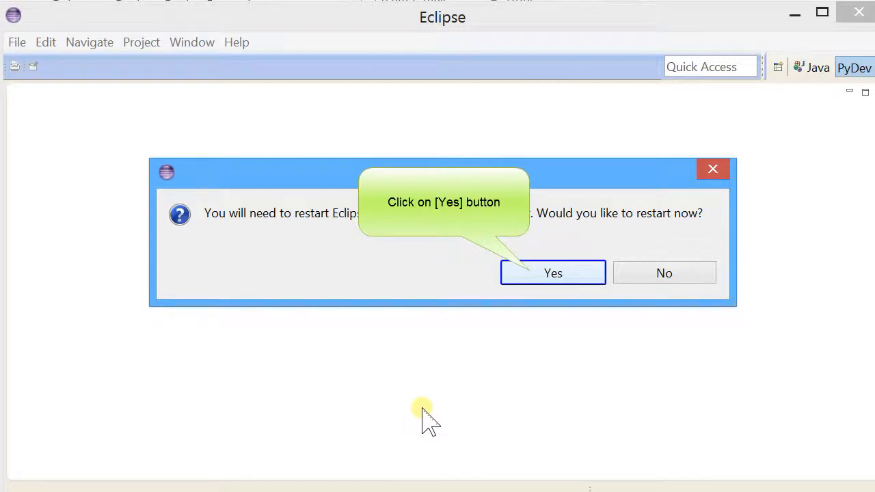
{"action": "left_click", "coordinate": [533, 275]}
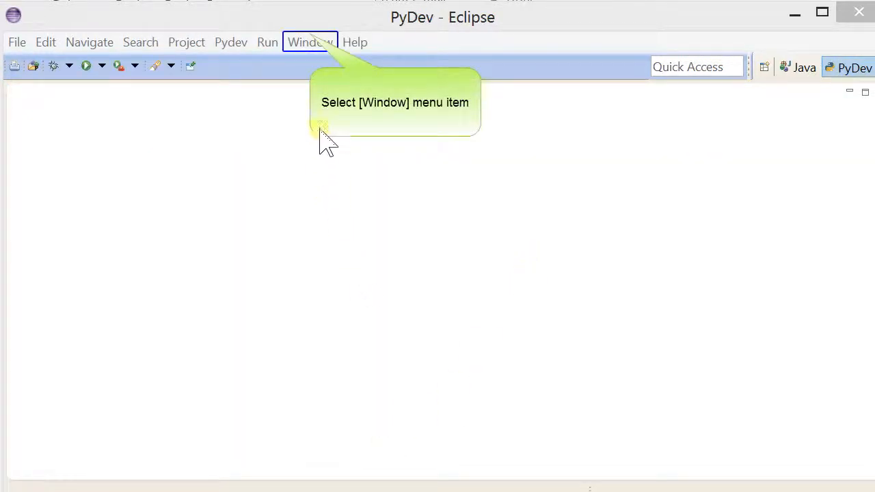
Open the PyDev perspective from the full list of perspectives and make it the active one
{"action": "left_click", "coordinate": [311, 43]}
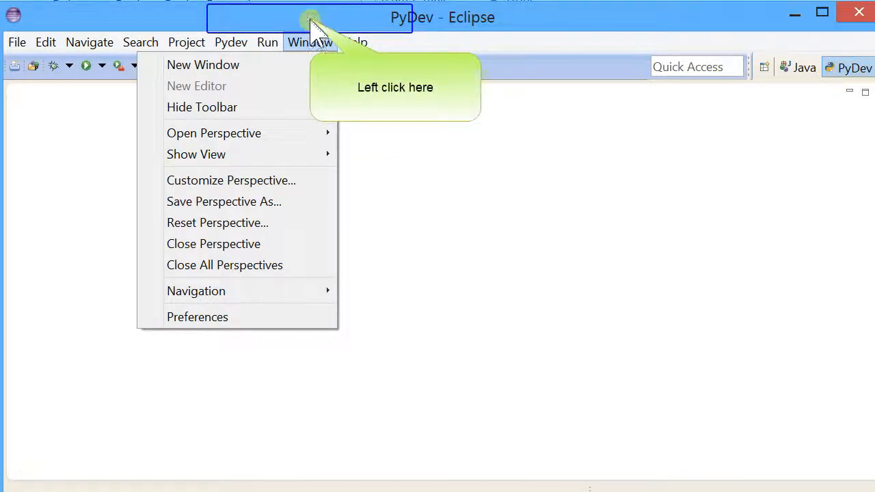
{"action": "left_click", "coordinate": [312, 22]}
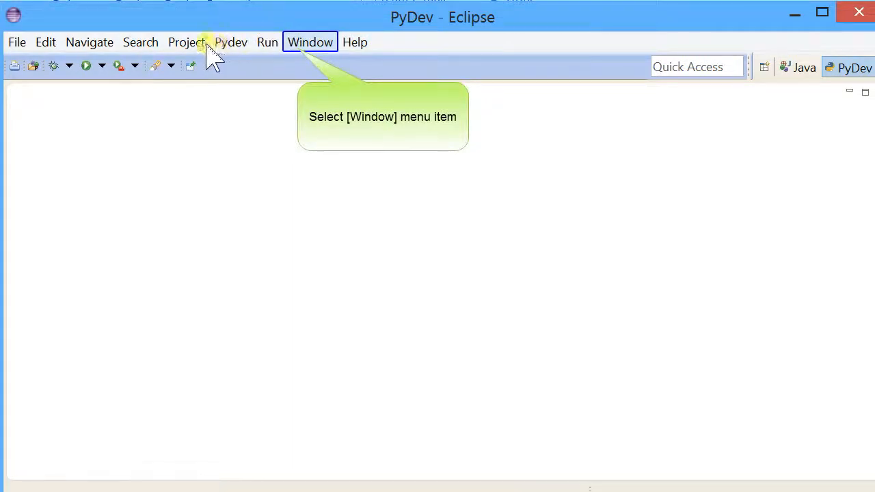
{"action": "left_click", "coordinate": [299, 50]}
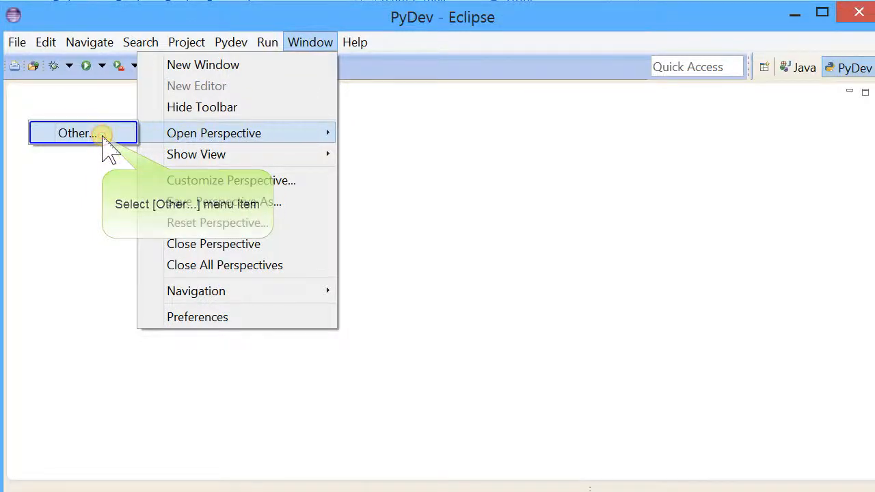
{"action": "left_click", "coordinate": [103, 136]}
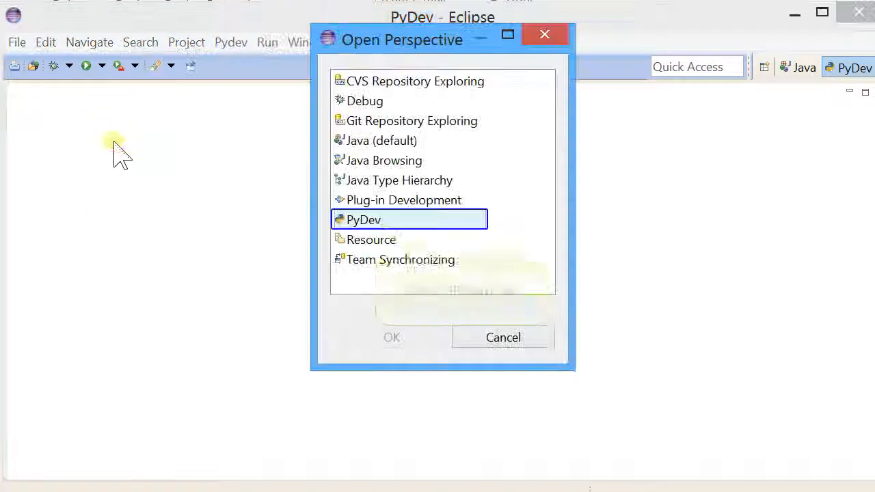
{"action": "left_click", "coordinate": [377, 222]}
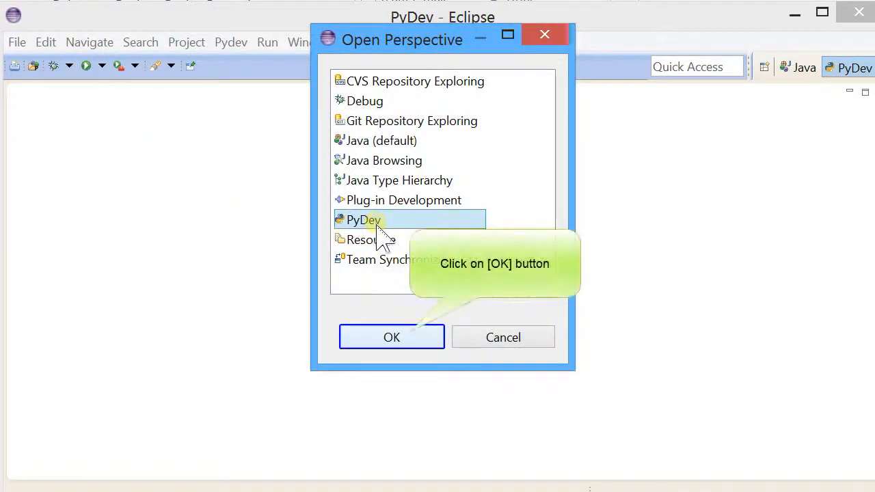
{"action": "left_click", "coordinate": [392, 338]}
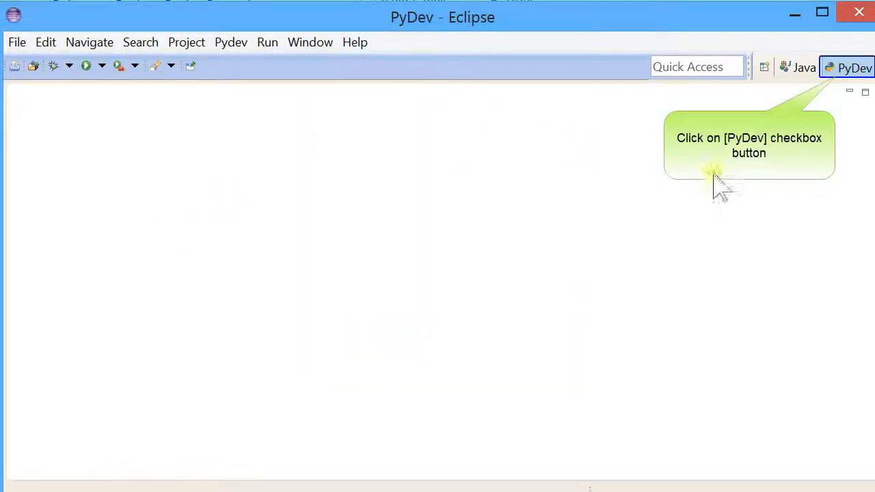
{"action": "left_click", "coordinate": [838, 74]}
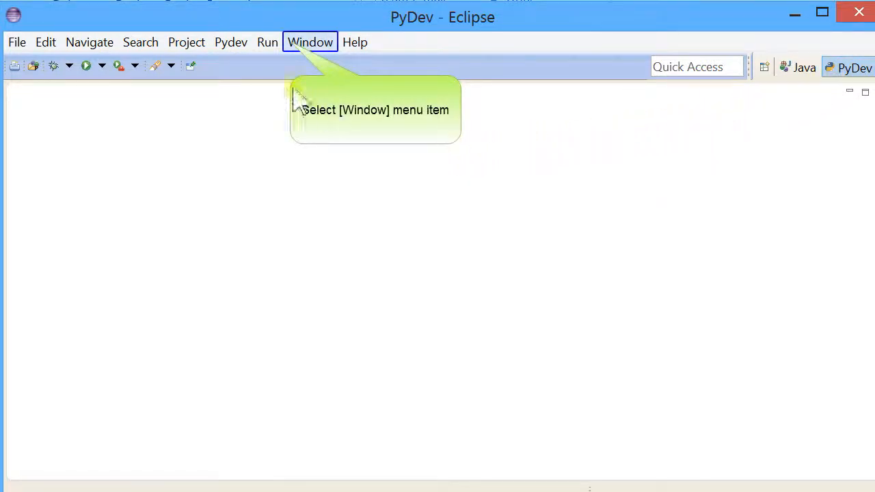
Open the preferences, widen the dialog and its category tree, and show PyDev's Interpreter - Python page
{"action": "left_click", "coordinate": [292, 45]}
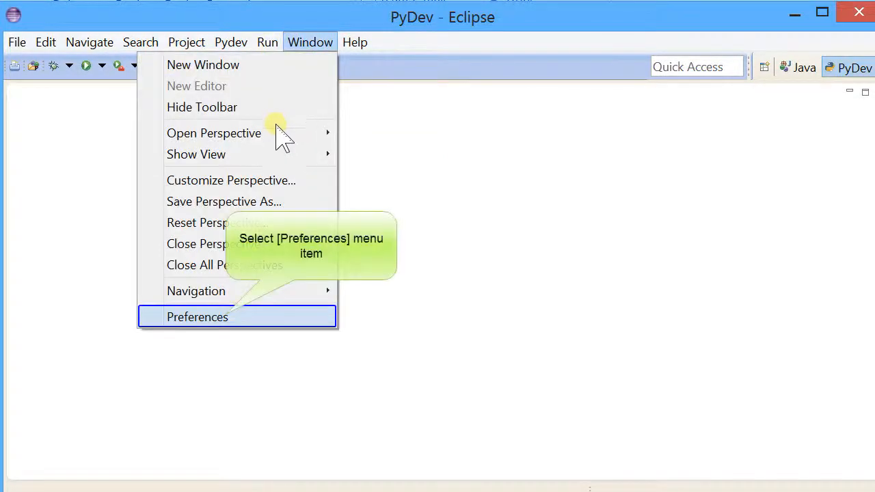
{"action": "left_click", "coordinate": [229, 318]}
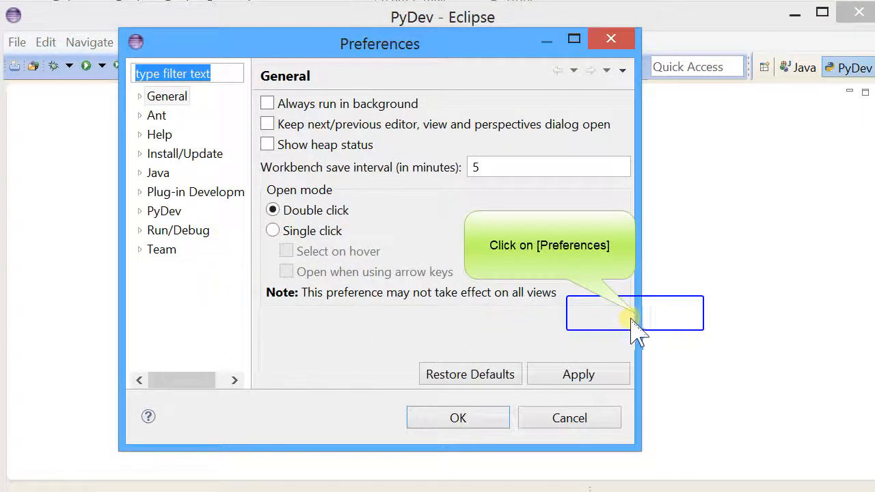
{"action": "left_click_drag", "start_coordinate": [635, 313], "coordinate": [796, 333]}
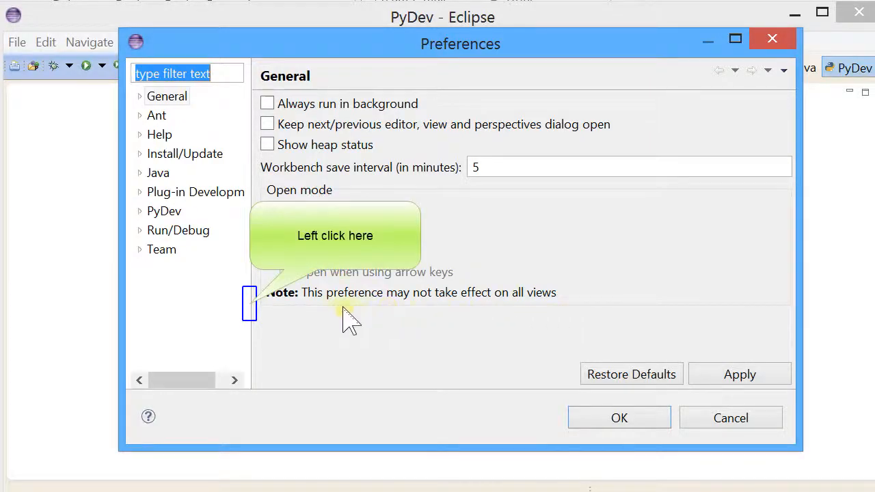
{"action": "left_click_drag", "start_coordinate": [252, 304], "coordinate": [321, 305]}
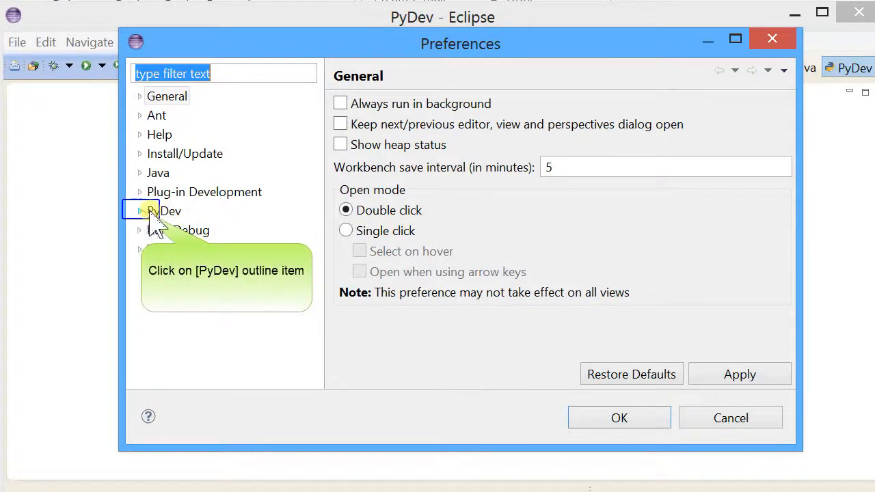
{"action": "left_click", "coordinate": [140, 211]}
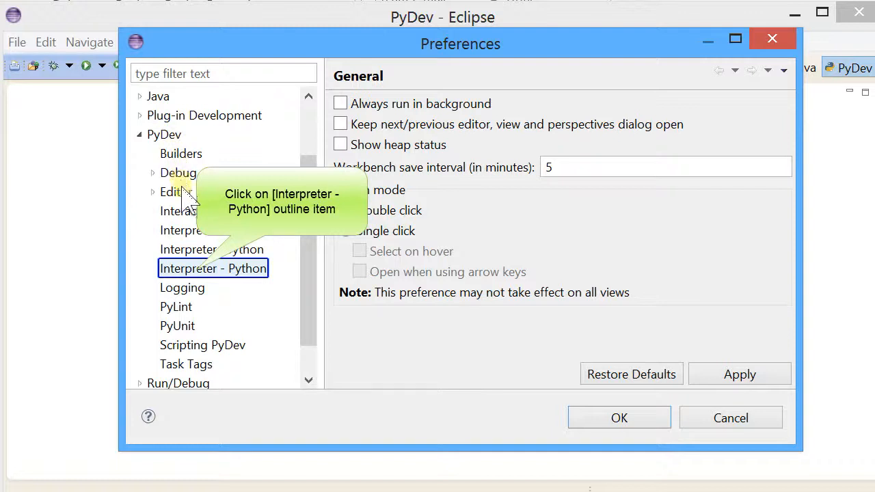
{"action": "left_click", "coordinate": [198, 269]}
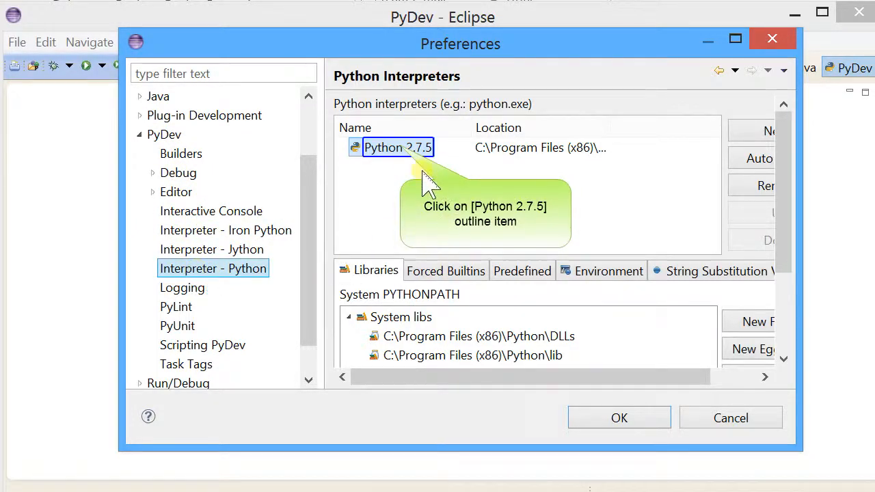
Remove the existing Python 2.7.5 entry from the Python interpreters, widening the dialog to reach the full set of options
{"action": "left_click", "coordinate": [402, 152]}
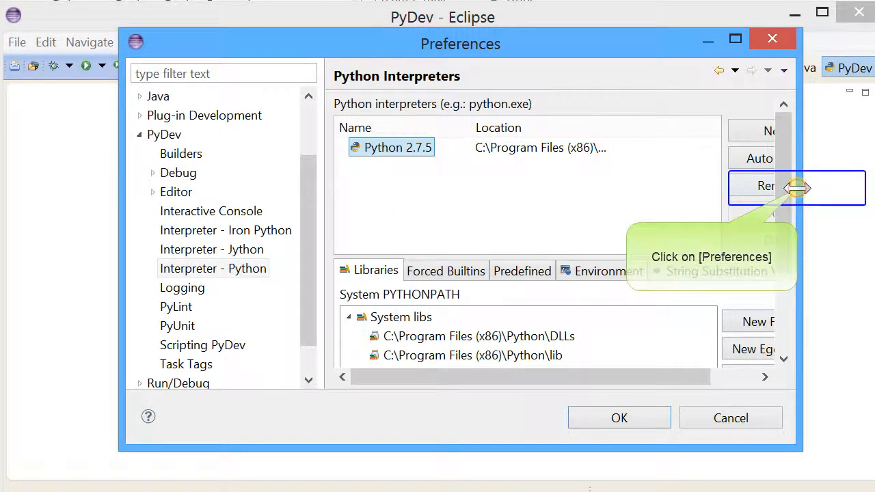
{"action": "left_click_drag", "start_coordinate": [797, 187], "coordinate": [869, 188]}
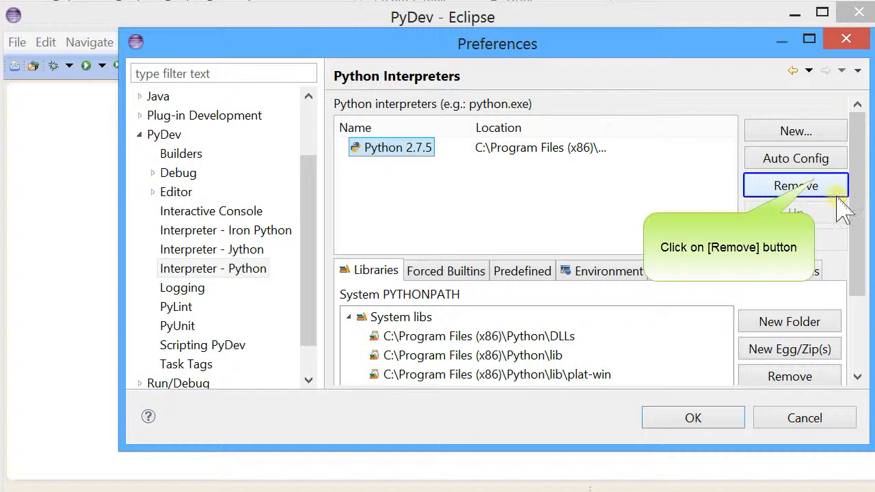
{"action": "left_click", "coordinate": [811, 188]}
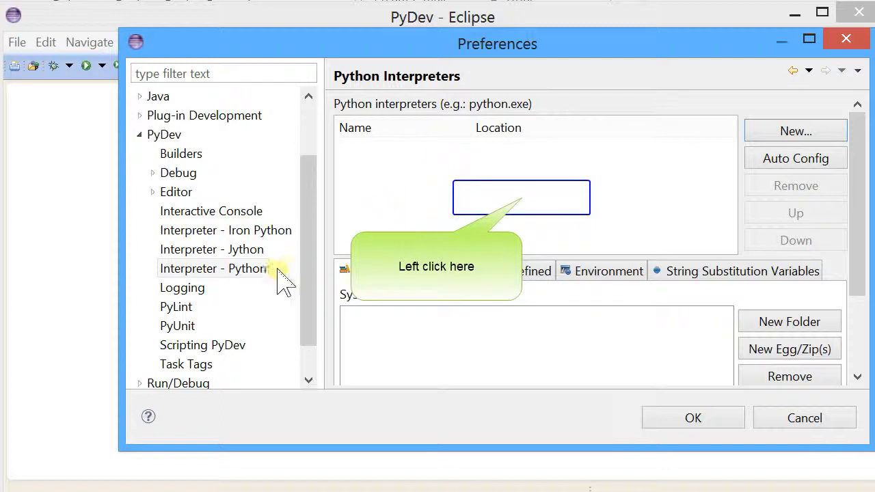
{"action": "left_click", "coordinate": [523, 197]}
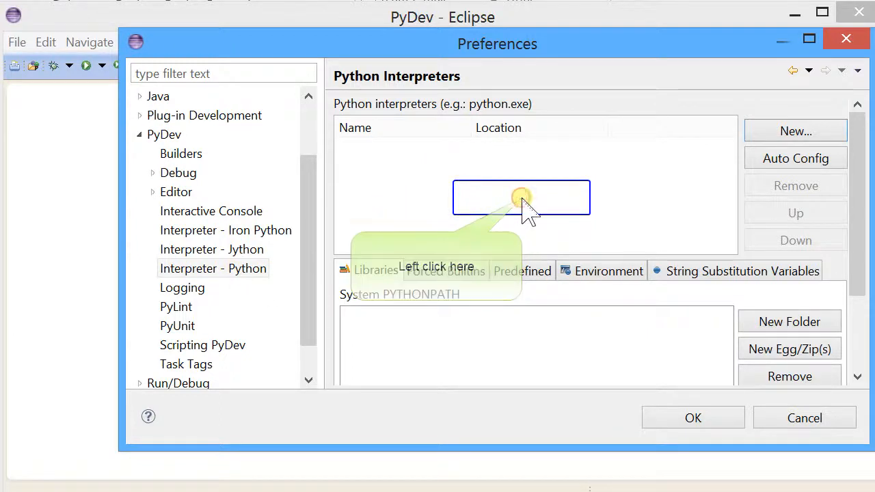
Start a new Python interpreter entry and name it Python 2.7.5
{"action": "left_click", "coordinate": [813, 132]}
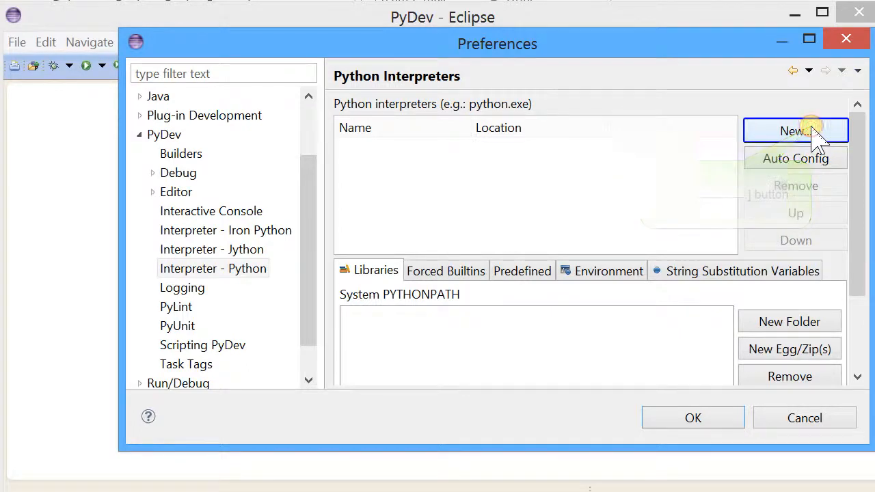
{"action": "type", "text": "Python"}
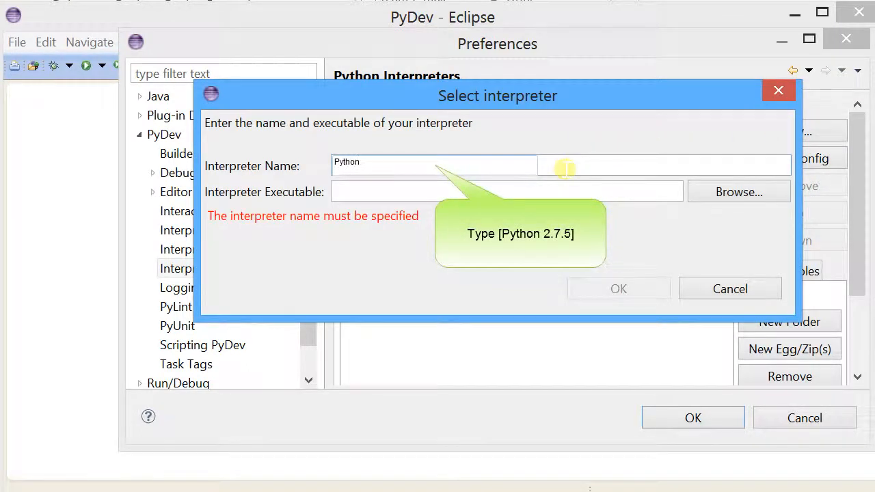
{"action": "type", "text": " 2.7.5"}
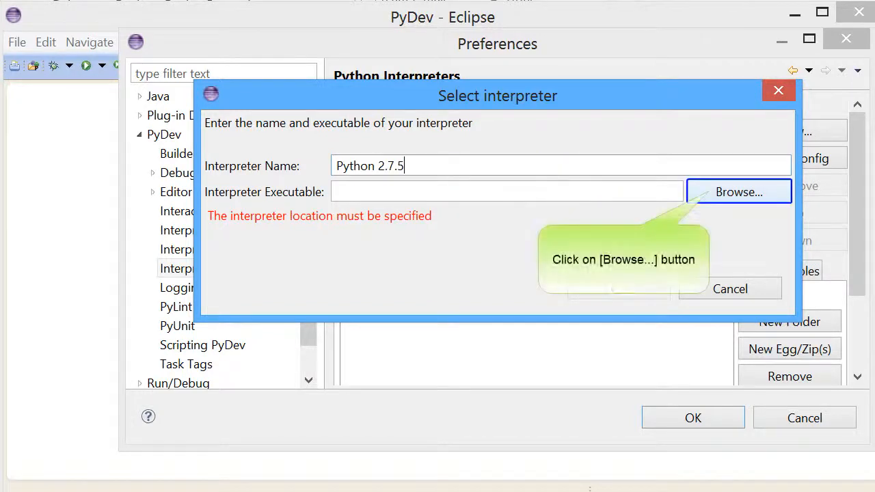
Set the interpreter executable to python.exe by browsing to C:\Program Files (x86)\Python
{"action": "left_click", "coordinate": [712, 197]}
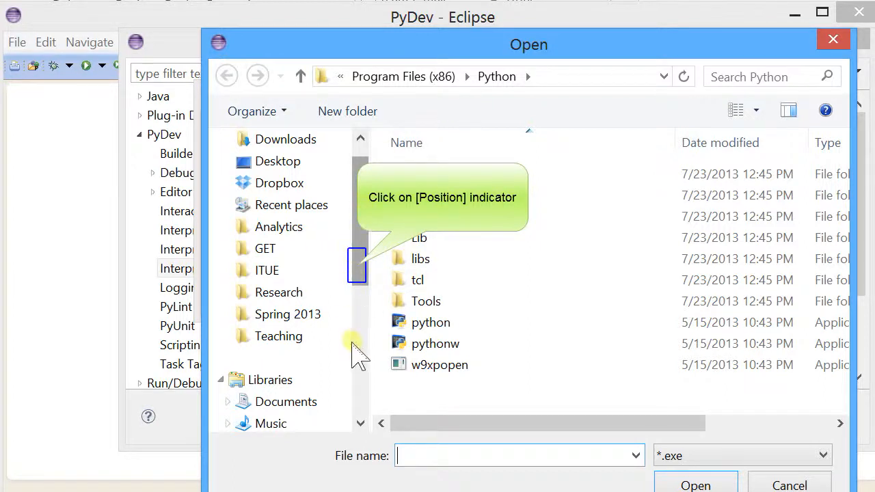
{"action": "left_click_drag", "start_coordinate": [359, 265], "coordinate": [375, 393]}
{"action": "double_click", "coordinate": [263, 316]}
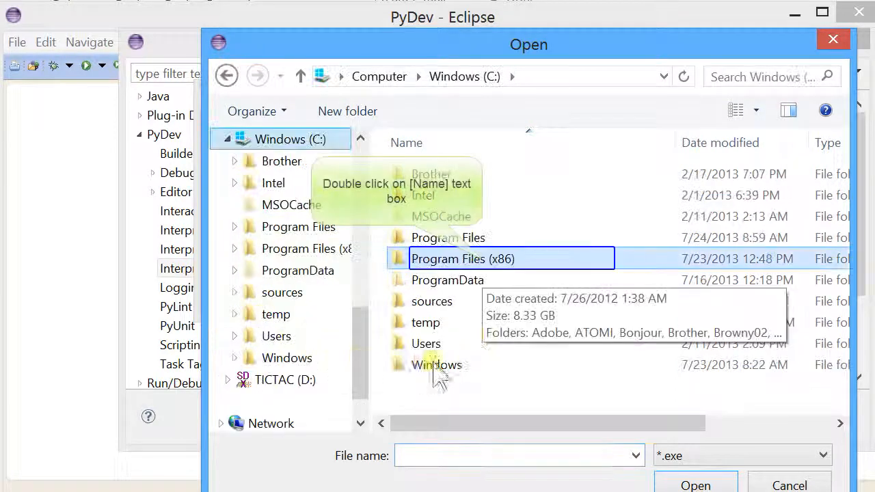
{"action": "double_click", "coordinate": [484, 260]}
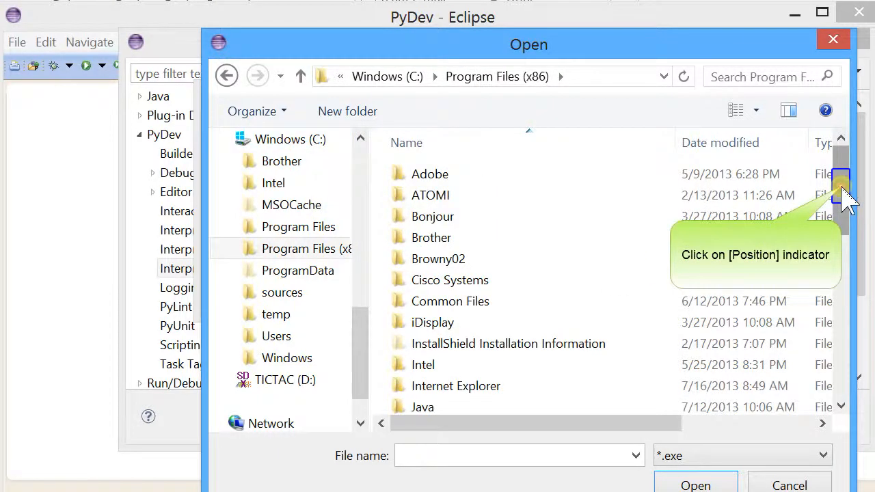
{"action": "left_click_drag", "start_coordinate": [842, 186], "coordinate": [841, 307]}
{"action": "left_click", "coordinate": [465, 272]}
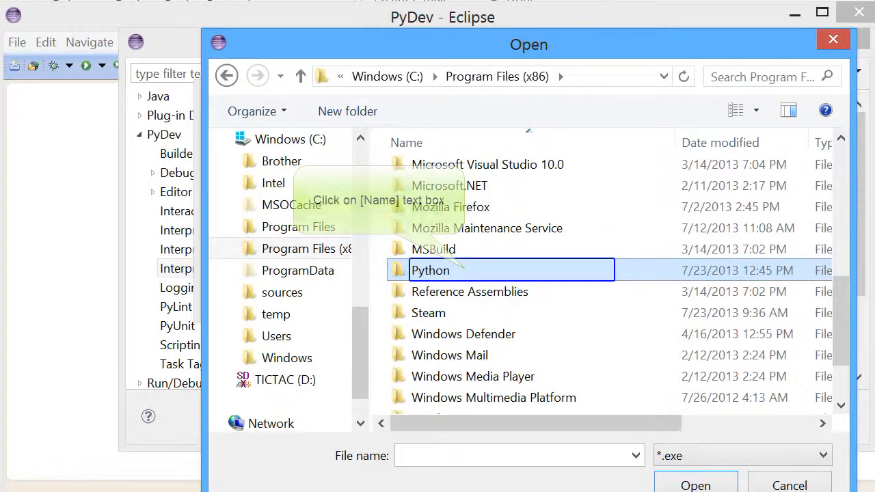
{"action": "double_click", "coordinate": [465, 271]}
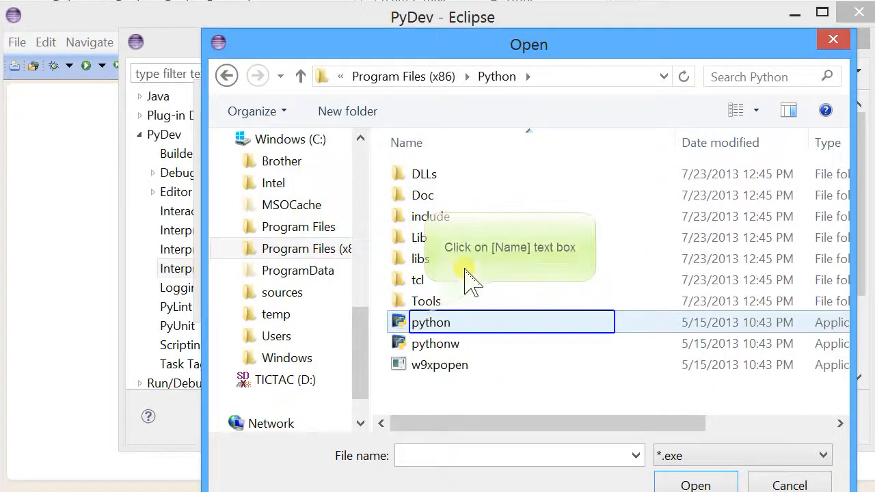
{"action": "left_click", "coordinate": [425, 322]}
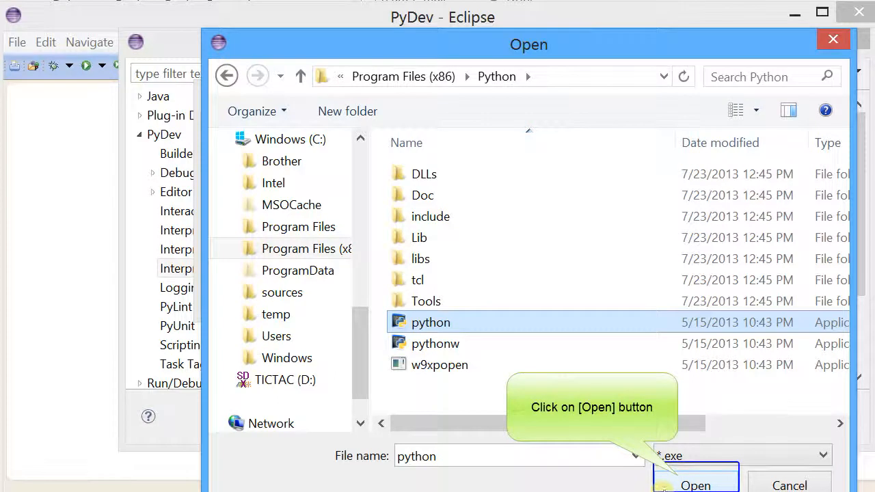
{"action": "left_click", "coordinate": [680, 479]}
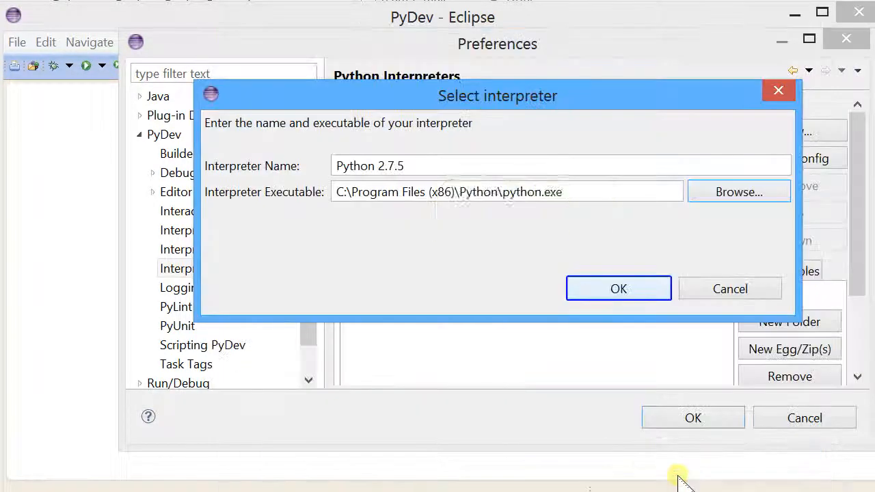
Confirm the new interpreter with its preselected PYTHONPATH folders, then apply the preferences and close them
{"action": "left_click", "coordinate": [612, 290]}
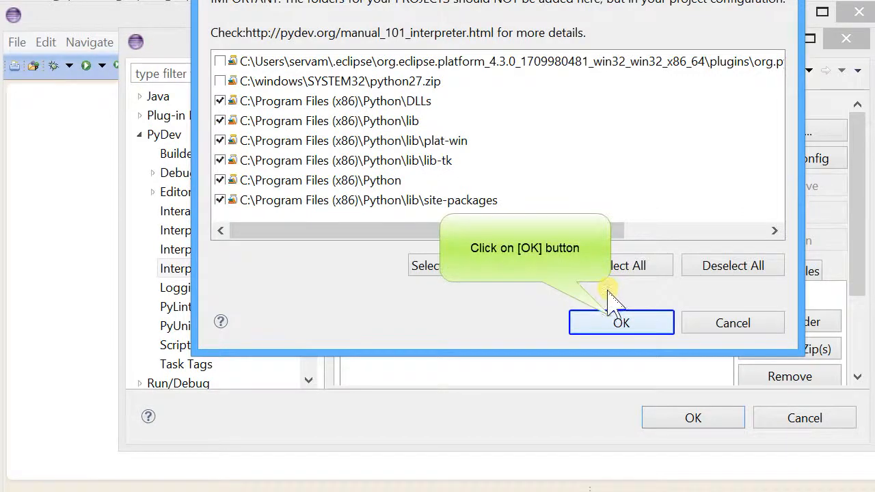
{"action": "left_click", "coordinate": [617, 324]}
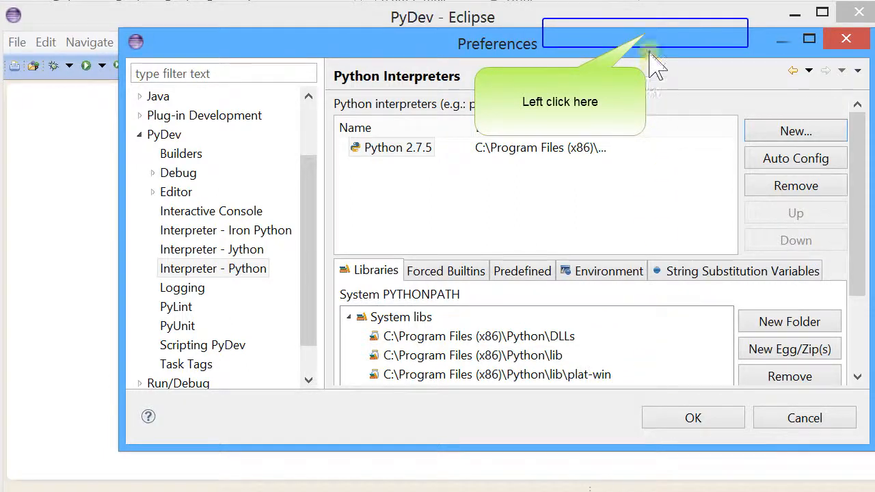
{"action": "left_click_drag", "start_coordinate": [646, 33], "coordinate": [644, 1]}
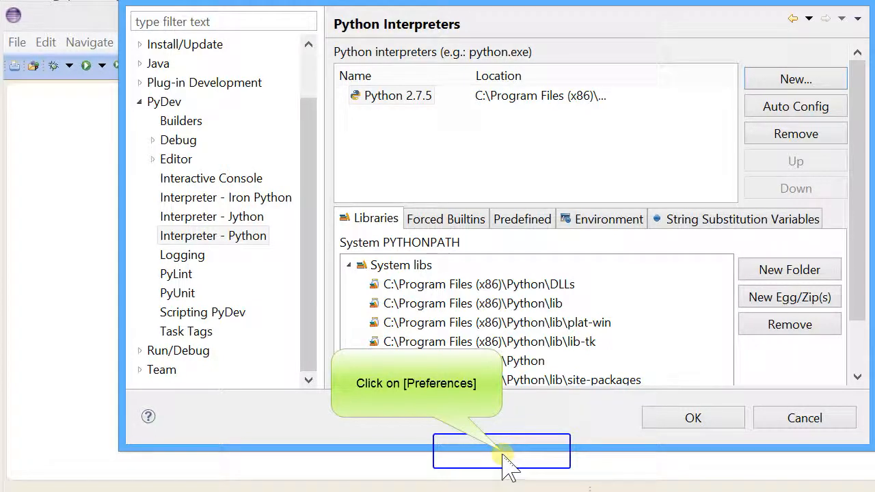
{"action": "left_click_drag", "start_coordinate": [502, 451], "coordinate": [502, 491]}
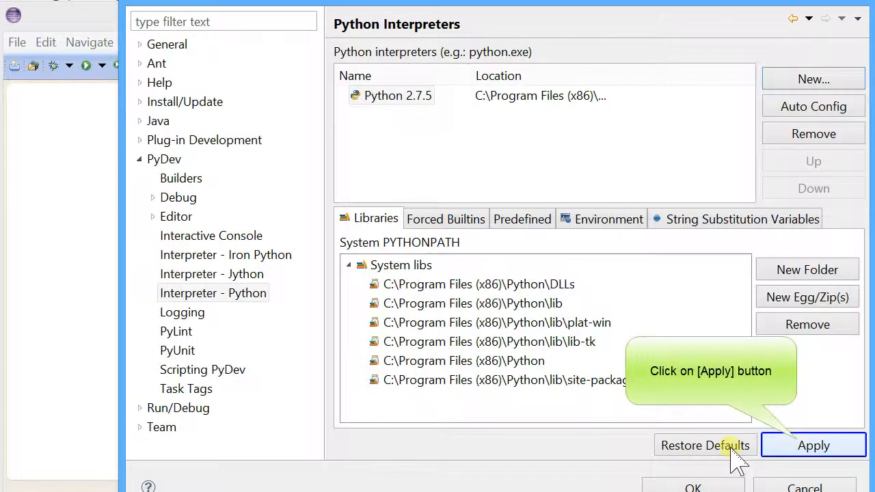
{"action": "left_click", "coordinate": [785, 449]}
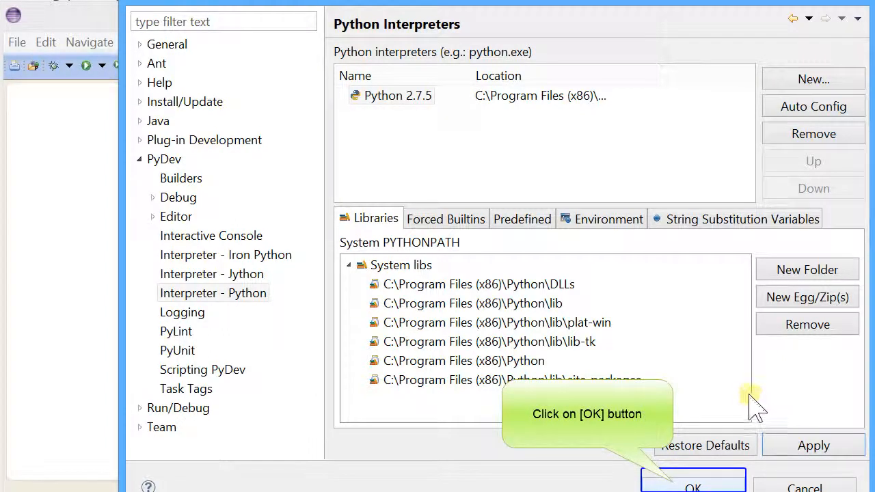
{"action": "left_click", "coordinate": [674, 486]}
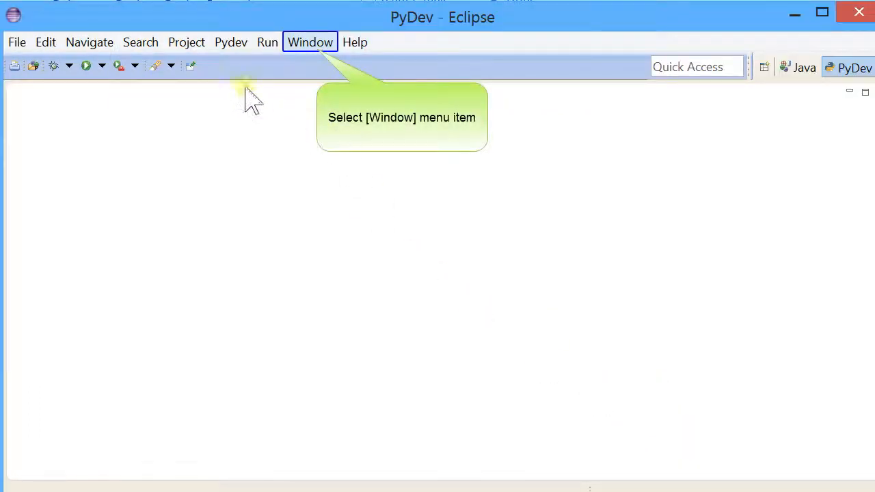
Open the PyDev perspective from the list of other available perspectives
{"action": "left_click", "coordinate": [317, 52]}
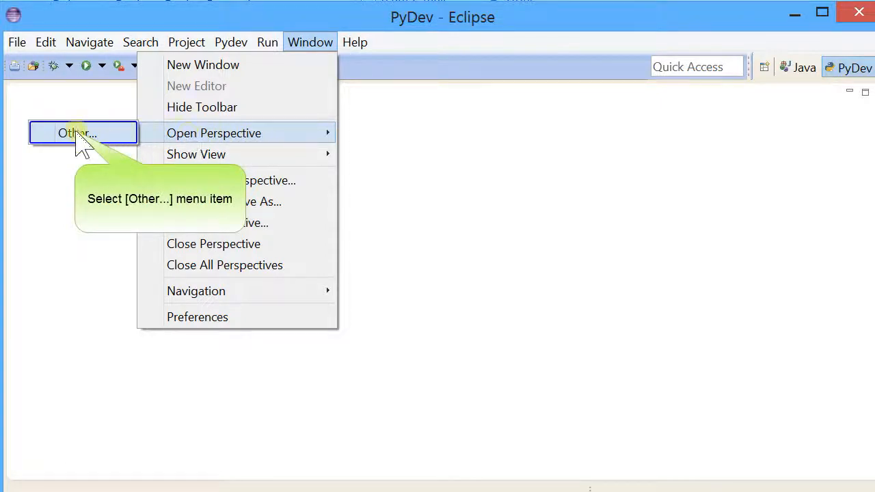
{"action": "left_click", "coordinate": [77, 134]}
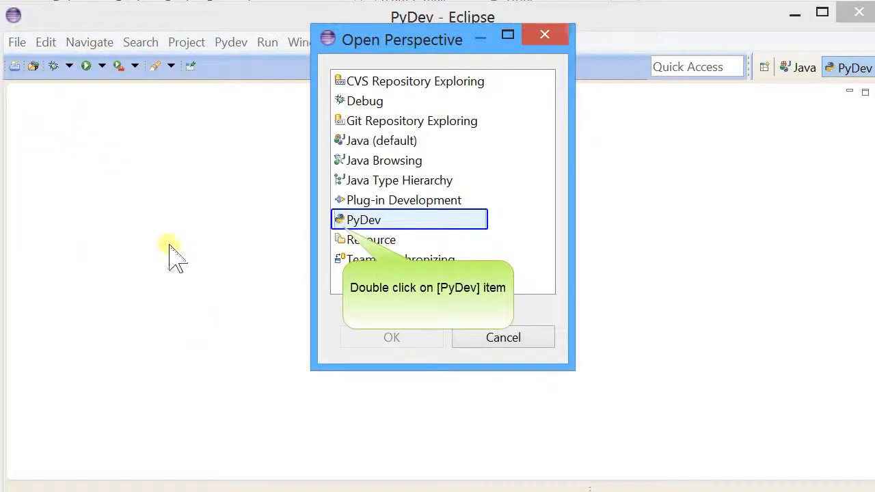
{"action": "double_click", "coordinate": [344, 226]}
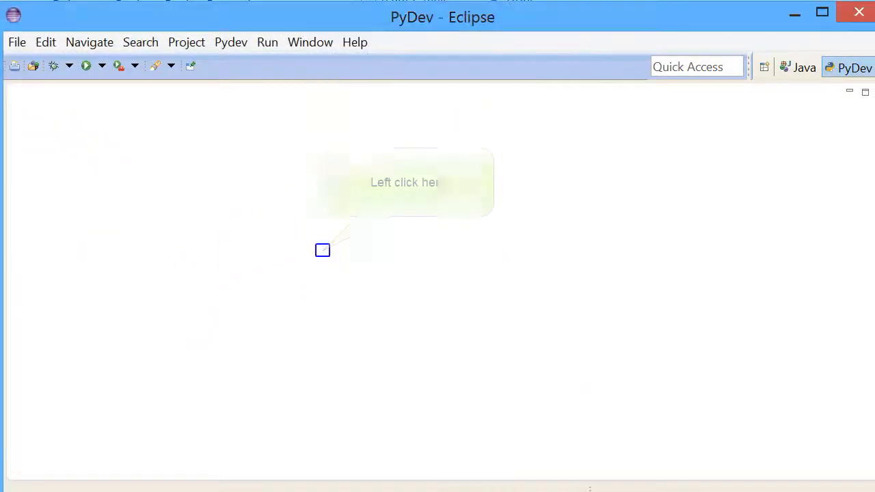
{"action": "left_click", "coordinate": [322, 250]}
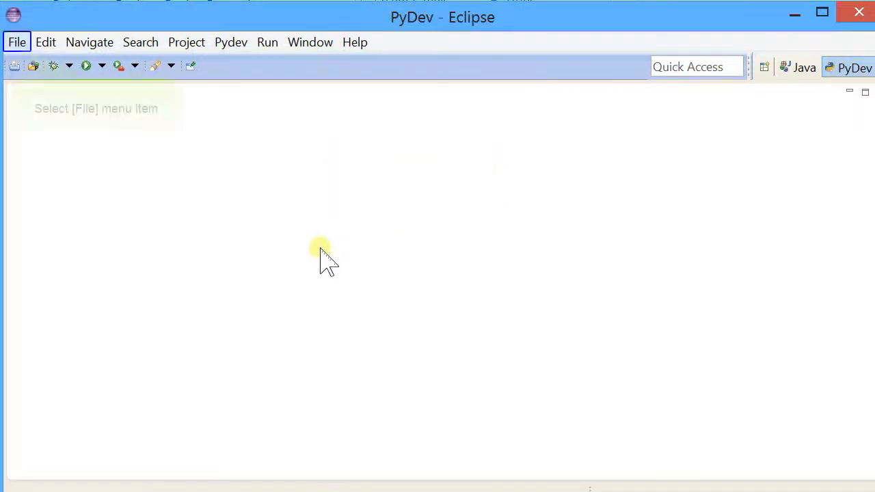
Create a PyDev project named PythonOne with the default location, Python 2.7 settings and no referenced projects
{"action": "left_click", "coordinate": [16, 44]}
{"action": "mouse_move", "coordinate": [16, 64]}
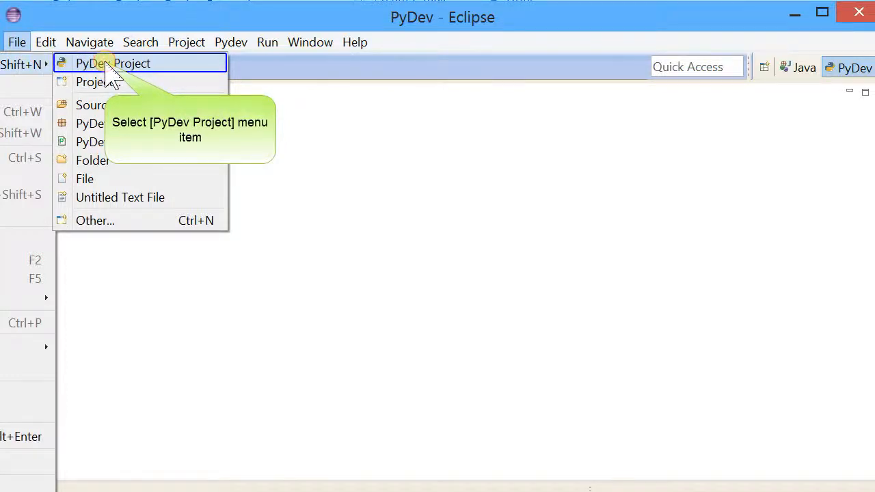
{"action": "left_click", "coordinate": [106, 67]}
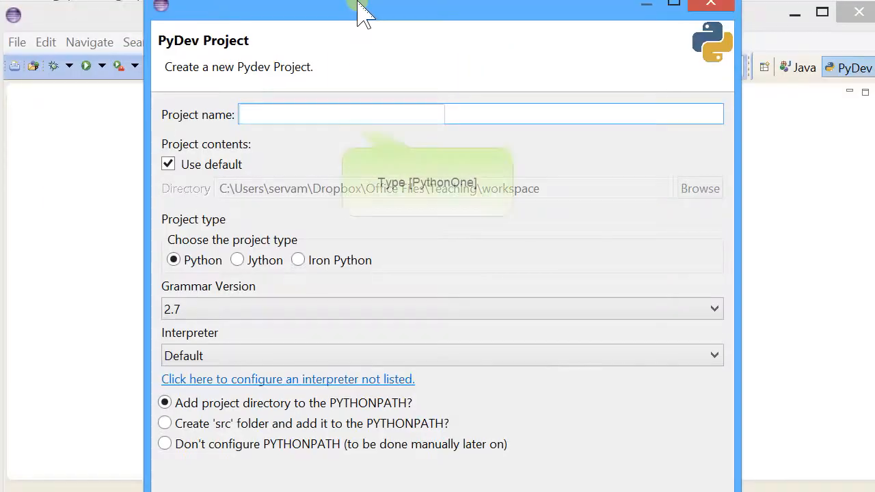
{"action": "type", "text": "Py"}
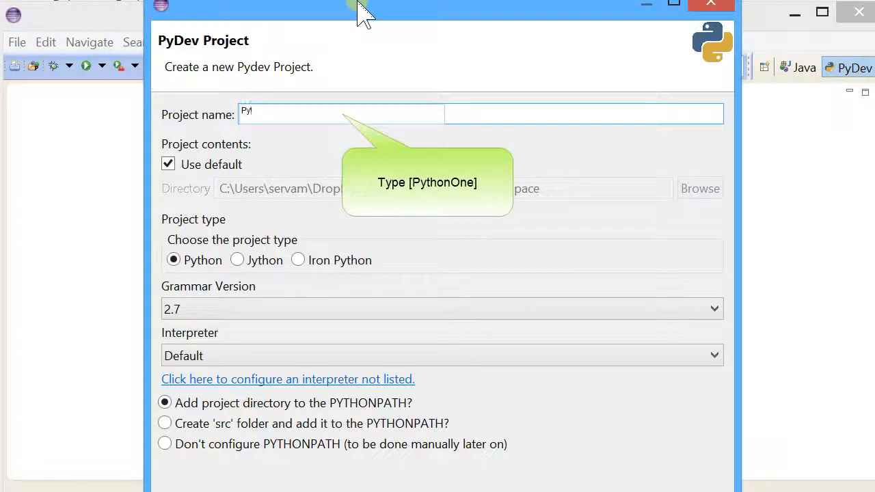
{"action": "type", "text": "thonOn"}
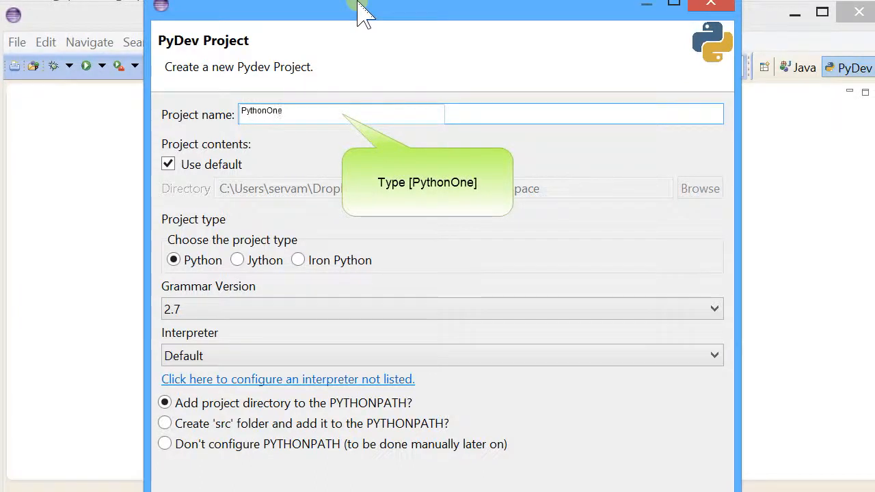
{"action": "type", "text": "e"}
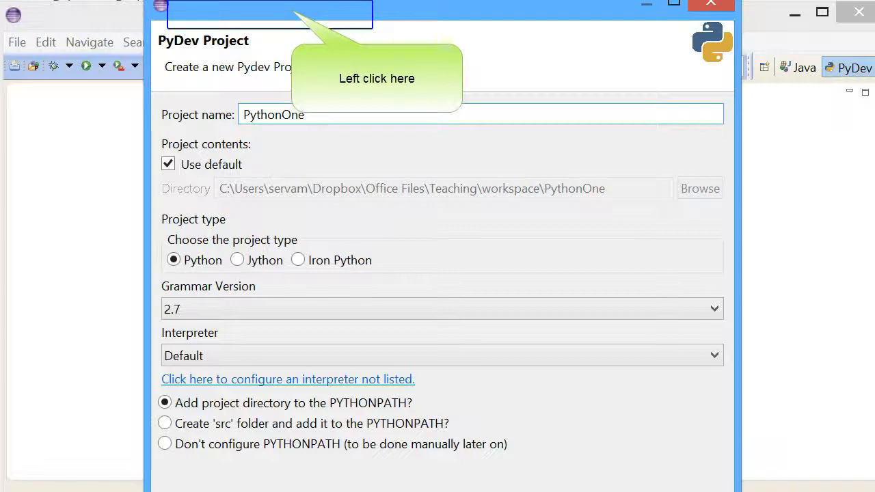
{"action": "left_click_drag", "start_coordinate": [291, 10], "coordinate": [289, 0]}
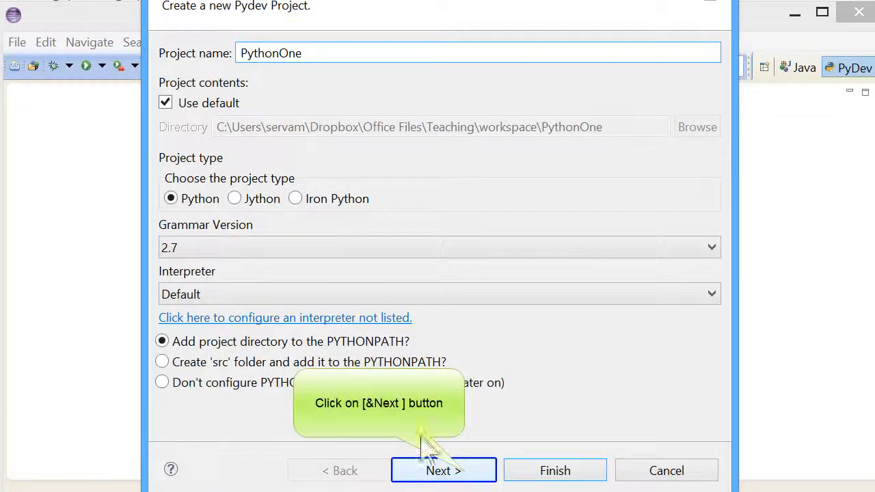
{"action": "left_click", "coordinate": [465, 472]}
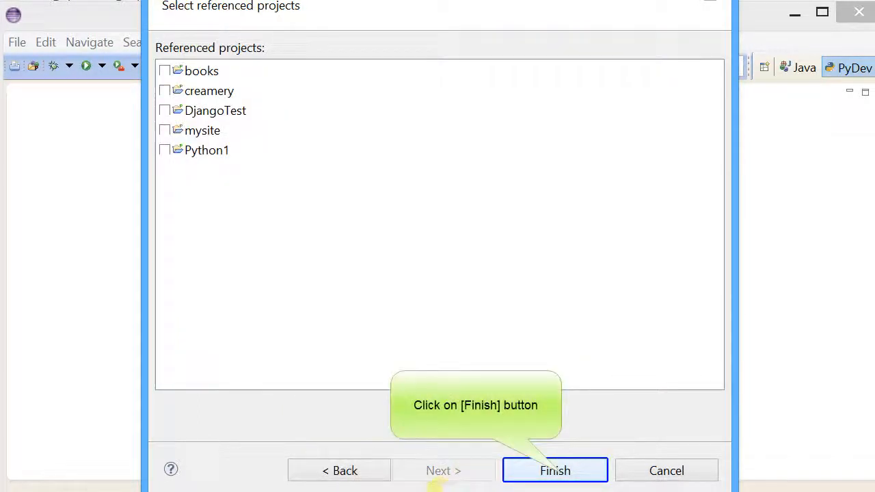
{"action": "left_click", "coordinate": [557, 472]}
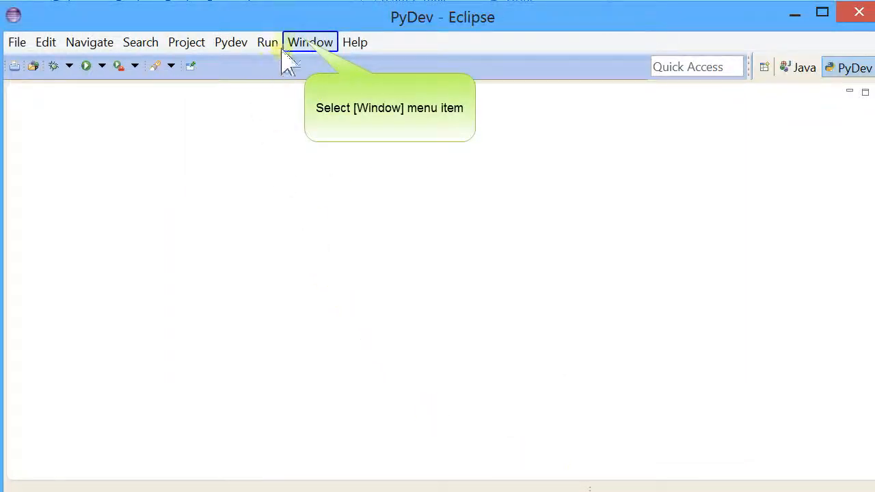
Reset the current PyDev perspective to its defaults and confirm the reset
{"action": "left_click", "coordinate": [310, 43]}
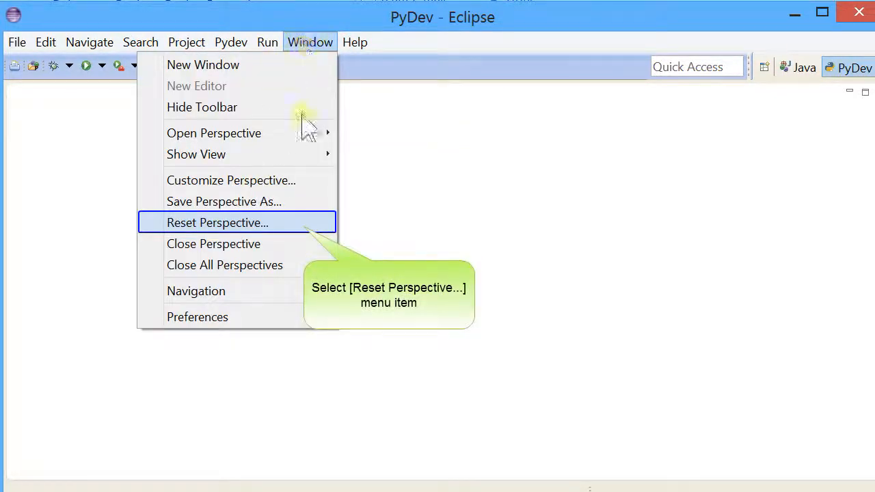
{"action": "left_click", "coordinate": [306, 226]}
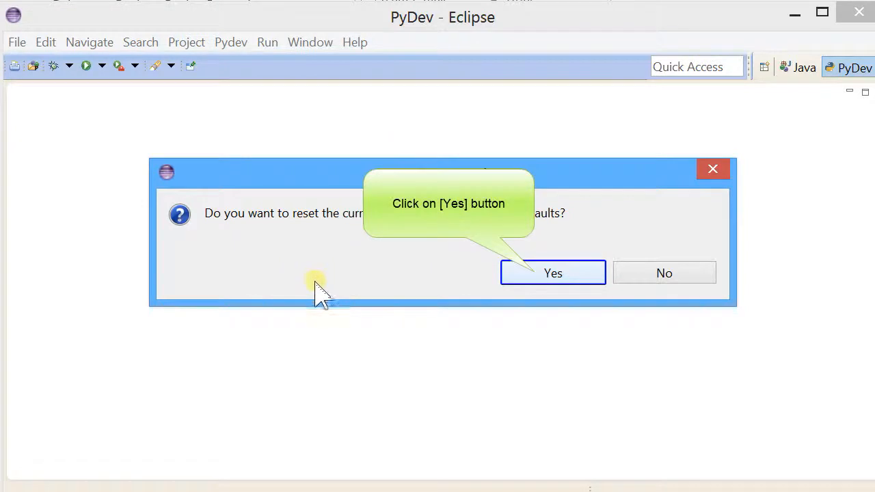
{"action": "left_click", "coordinate": [540, 276]}
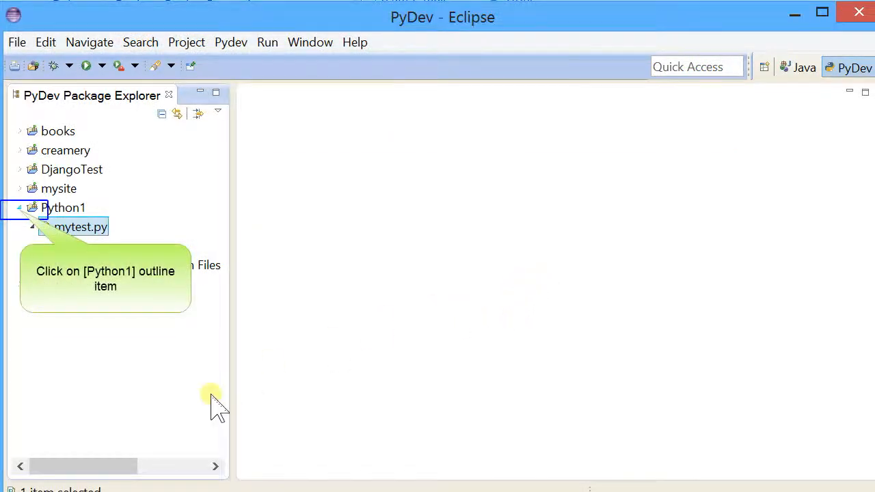
Collapse the Python1 project in the package explorer, then expand and select the PythonOne project
{"action": "left_click", "coordinate": [20, 208]}
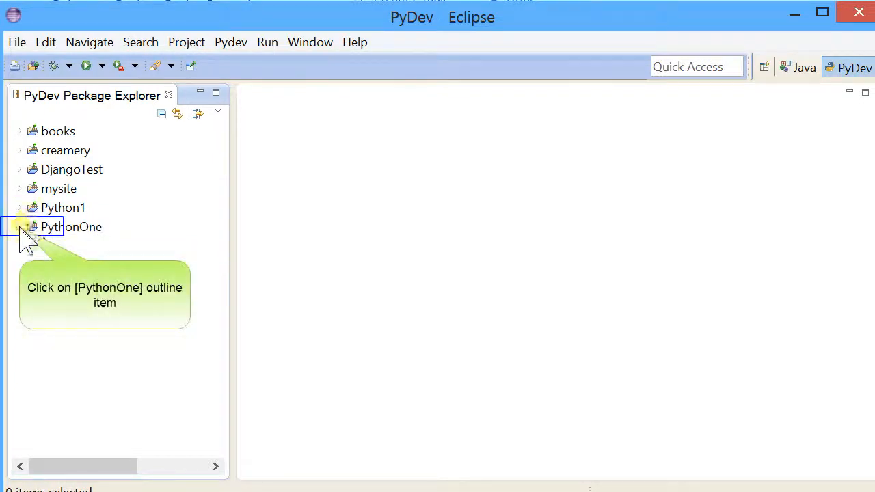
{"action": "left_click", "coordinate": [20, 228]}
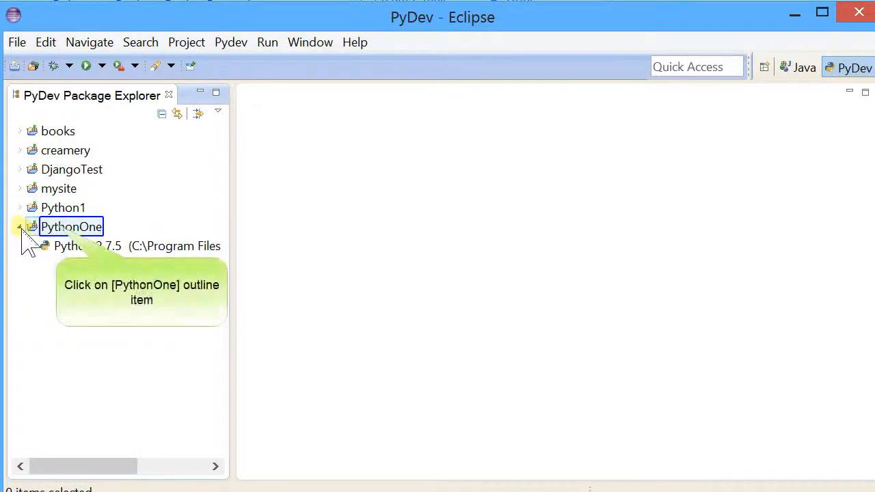
{"action": "left_click", "coordinate": [60, 232]}
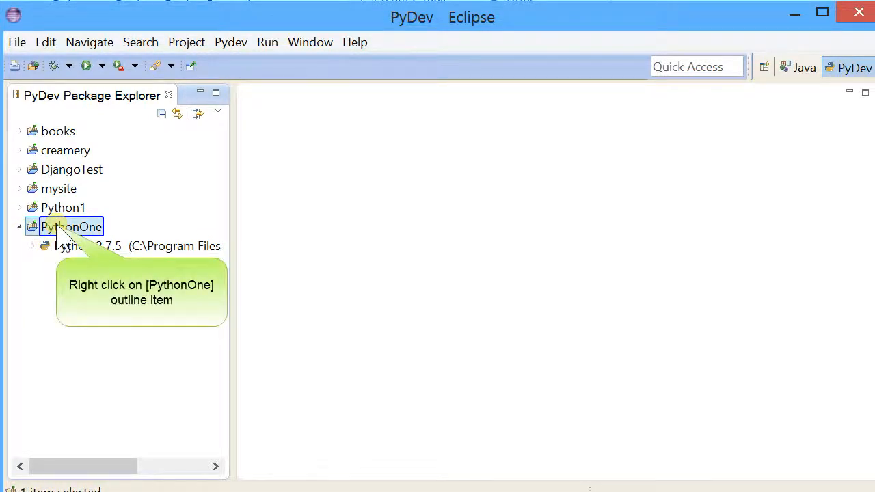
Create a new file named test.py in the PythonOne project
{"action": "right_click", "coordinate": [58, 227]}
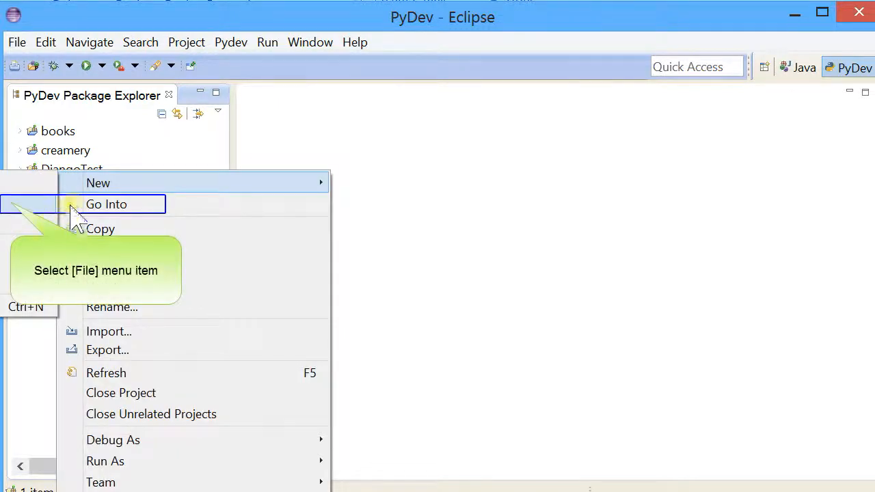
{"action": "left_click", "coordinate": [10, 204]}
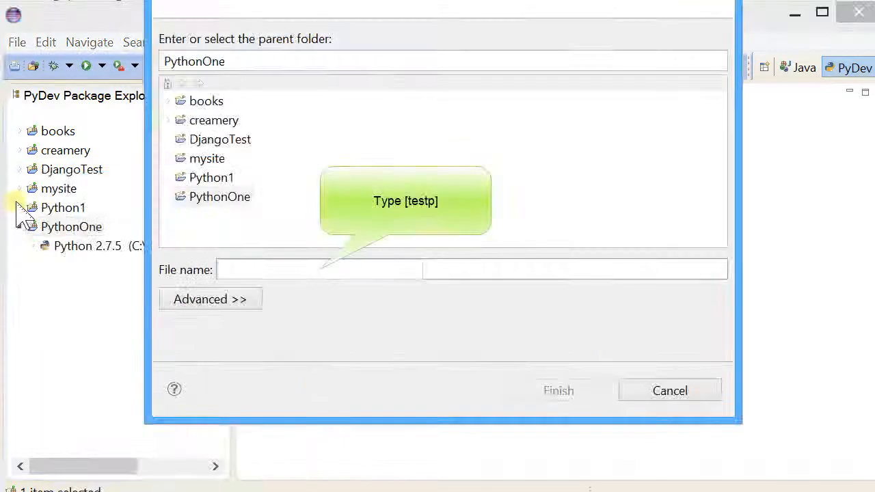
{"action": "type", "text": "te"}
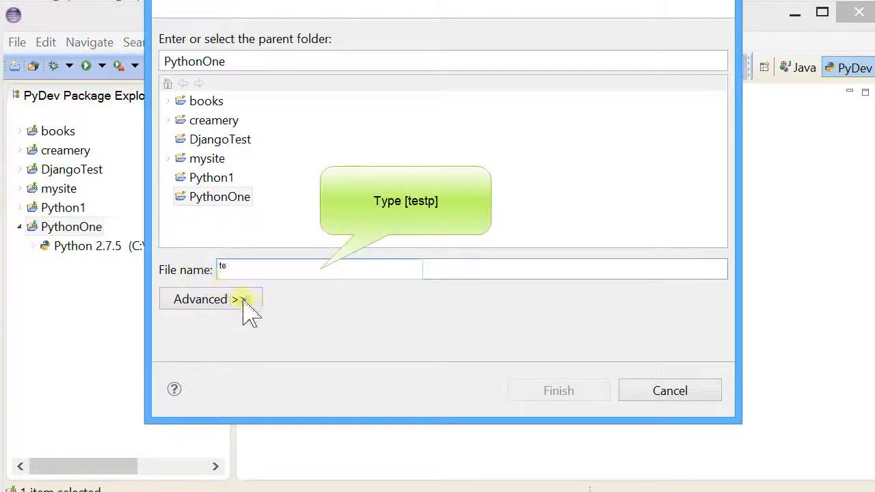
{"action": "type", "text": "stp"}
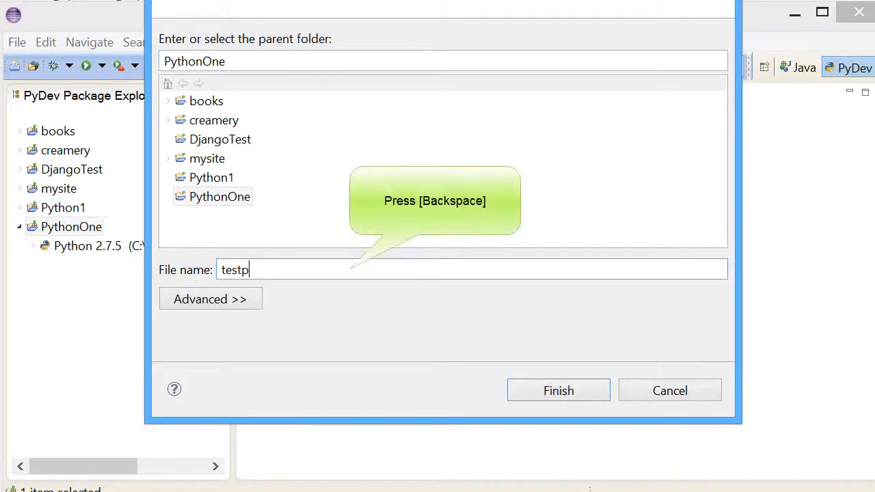
{"action": "key", "text": "BackSpace"}
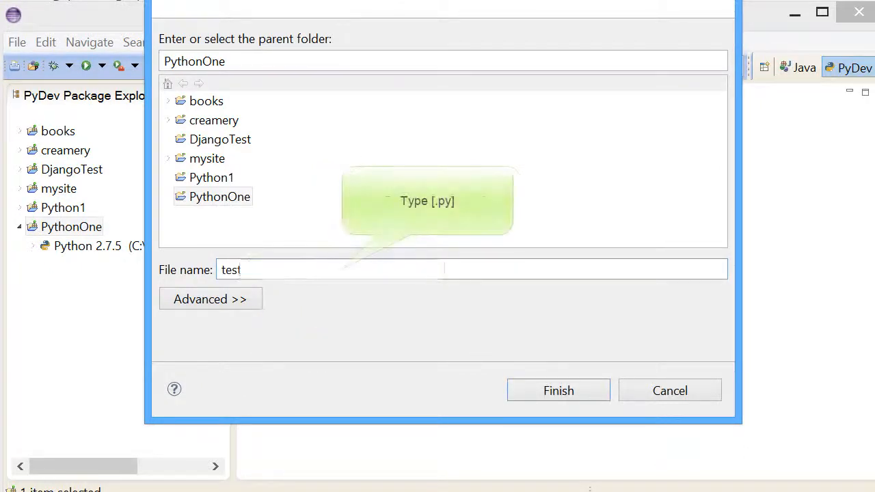
{"action": "type", "text": ".py"}
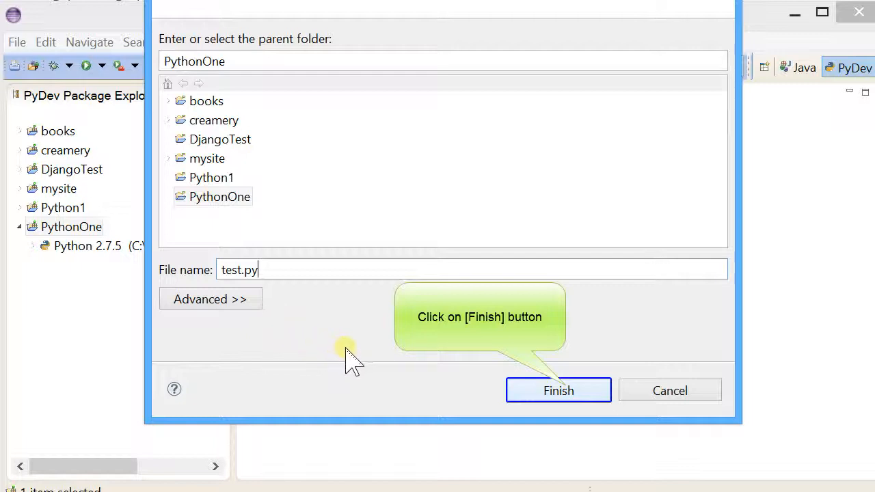
{"action": "left_click", "coordinate": [567, 393]}
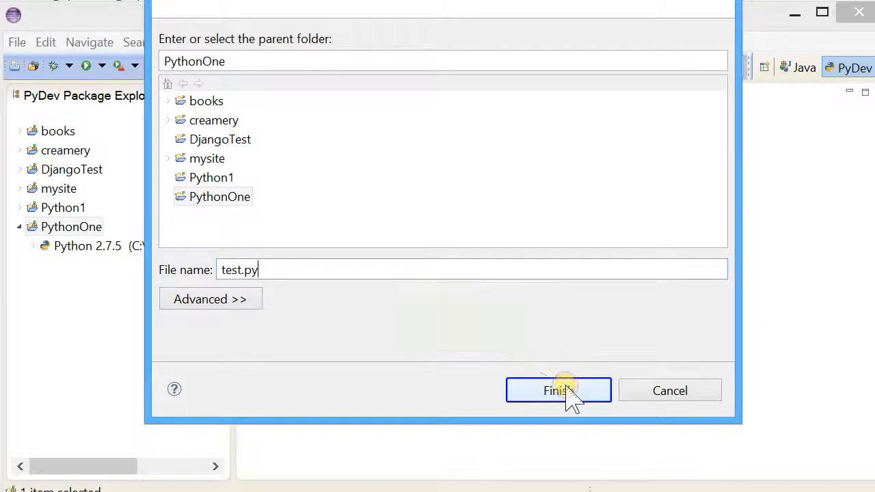
Write the code "a = 15" and "print a" on two lines in test.py, ending with a new line
{"action": "type", "text": "a"}
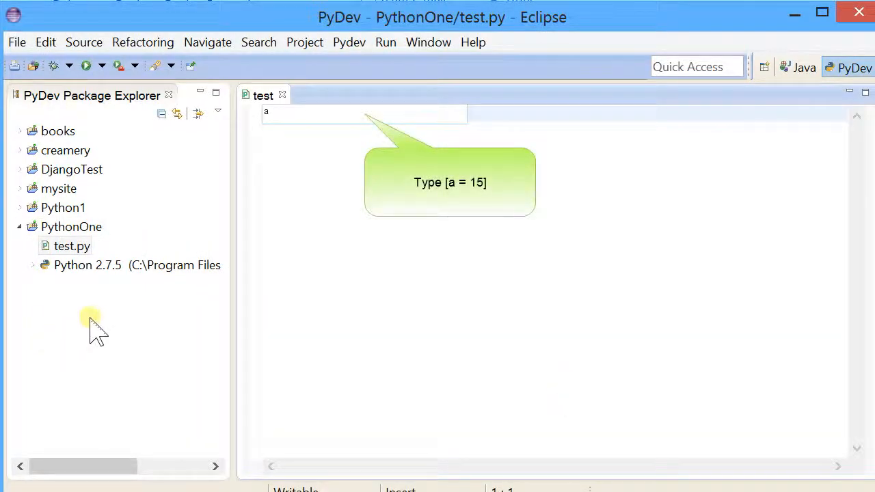
{"action": "type", "text": " ="}
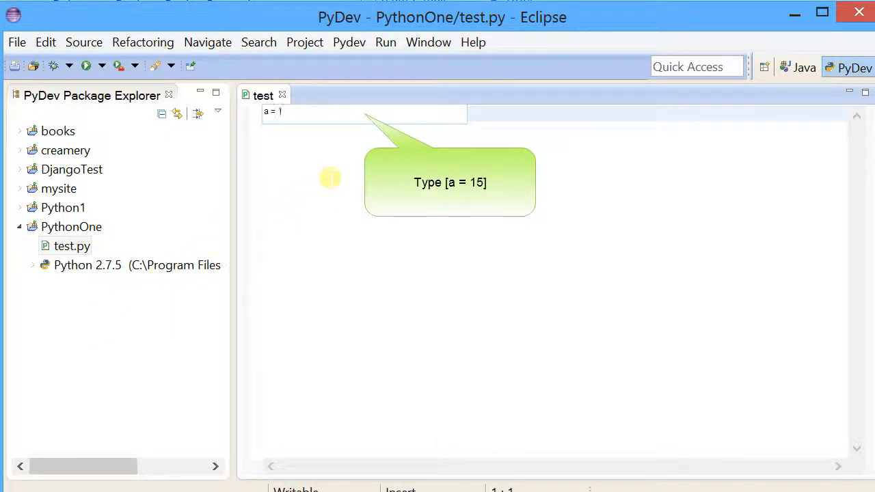
{"action": "type", "text": " 15"}
{"action": "key", "text": "Return"}
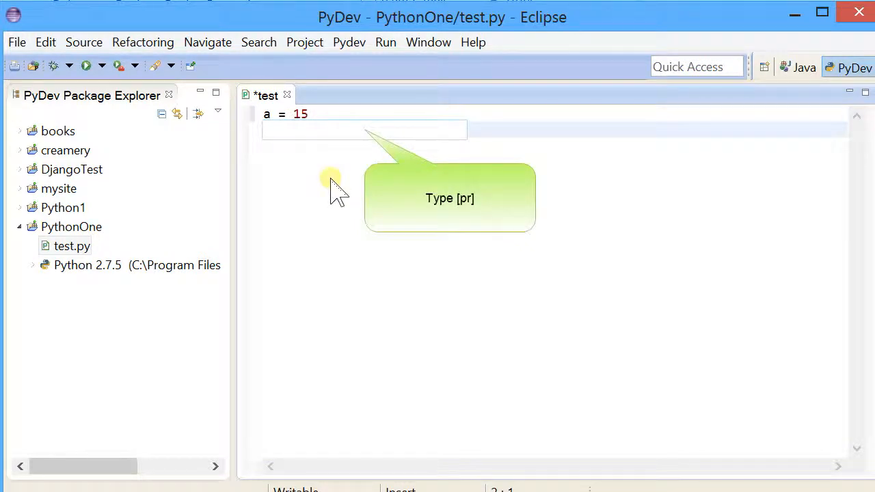
{"action": "type", "text": "p"}
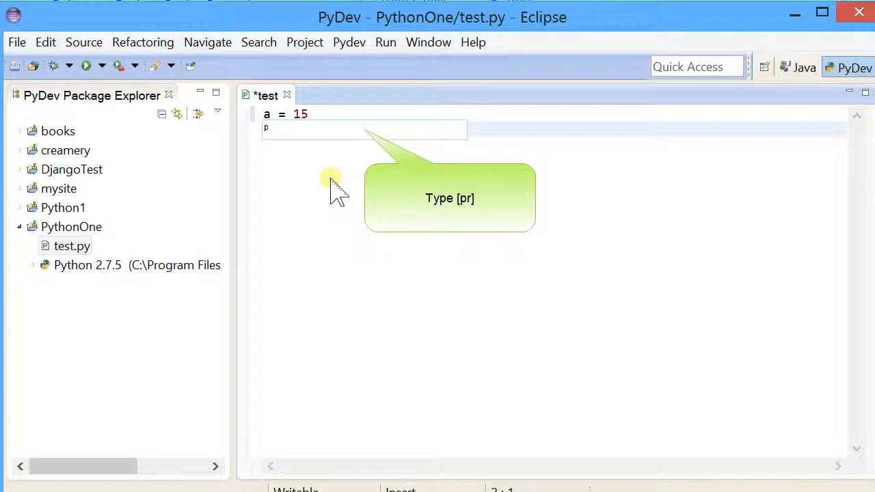
{"action": "type", "text": "rint"}
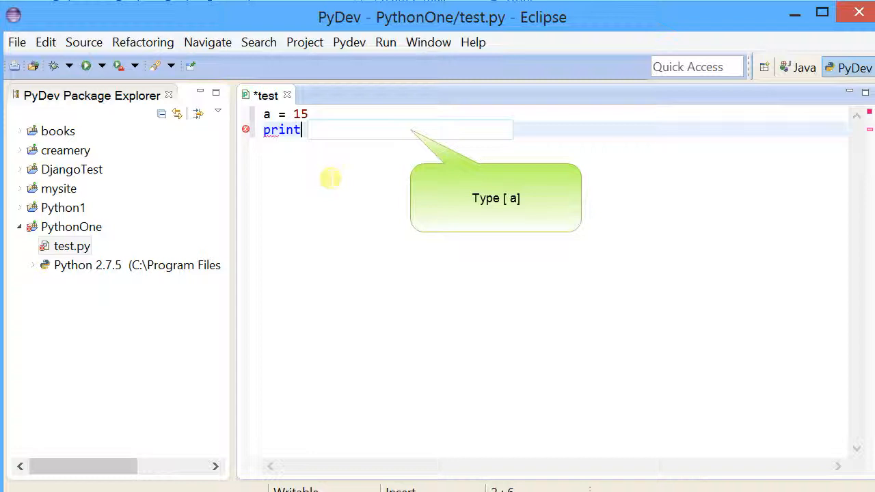
{"action": "type", "text": "and"}
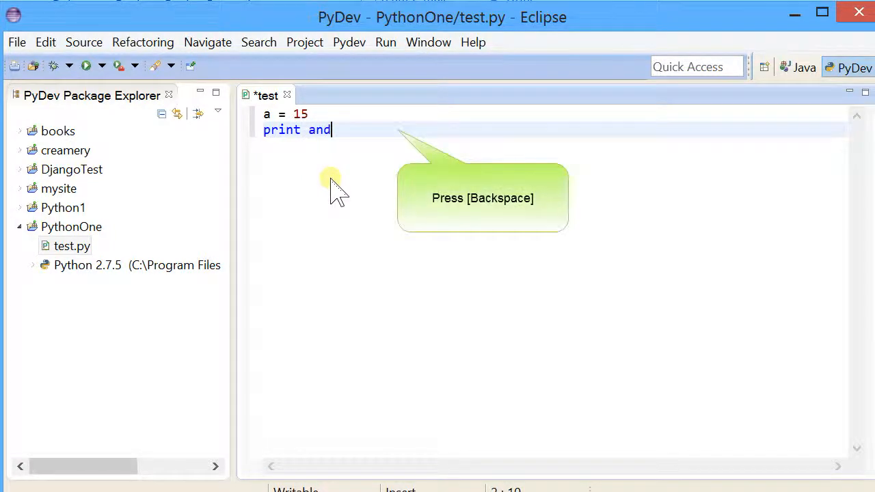
{"action": "key", "text": "BackSpace"}
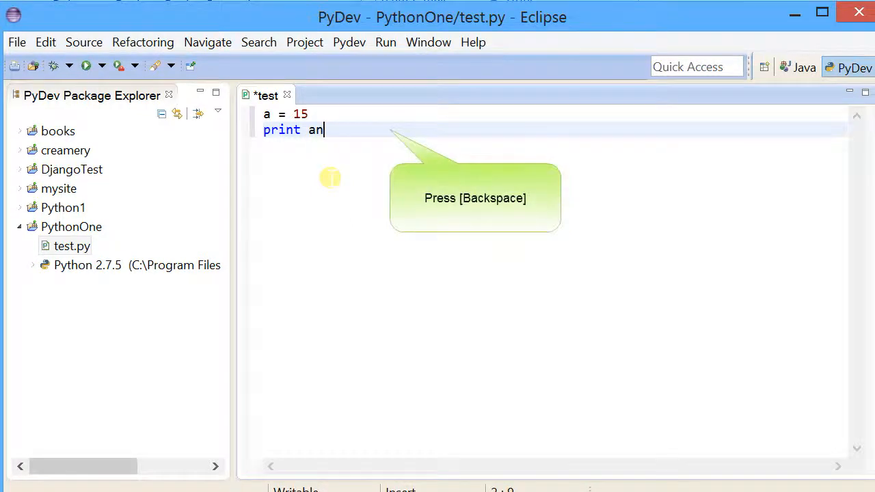
{"action": "key", "text": "BackSpace"}
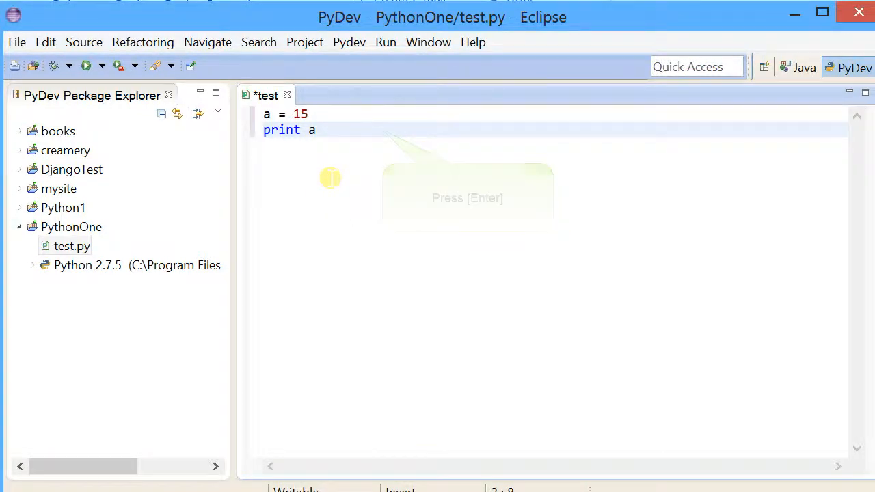
{"action": "key", "text": "Return"}
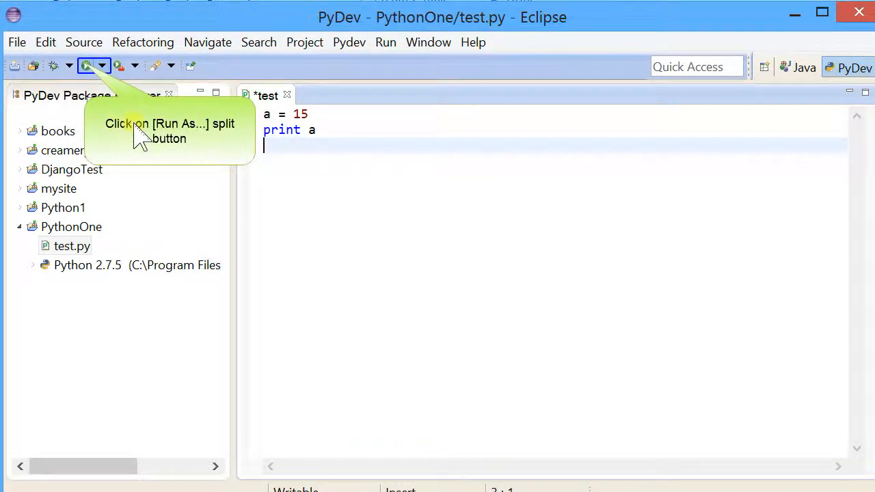
Run test.py as a Python Run and slightly enlarge the console area below the editor
{"action": "left_click", "coordinate": [86, 66]}
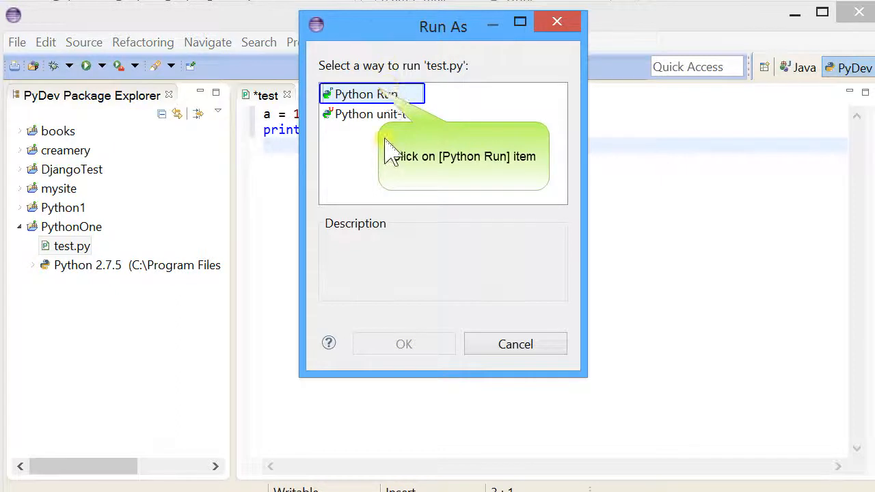
{"action": "left_click", "coordinate": [384, 93]}
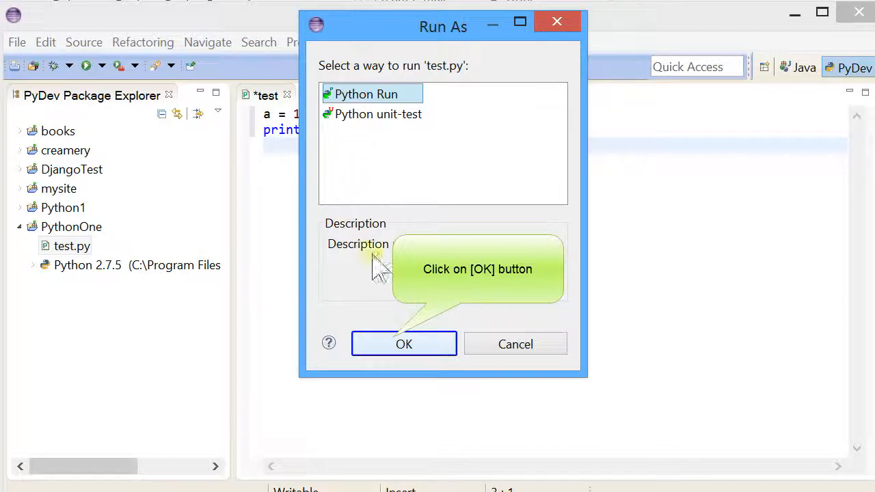
{"action": "left_click", "coordinate": [394, 342]}
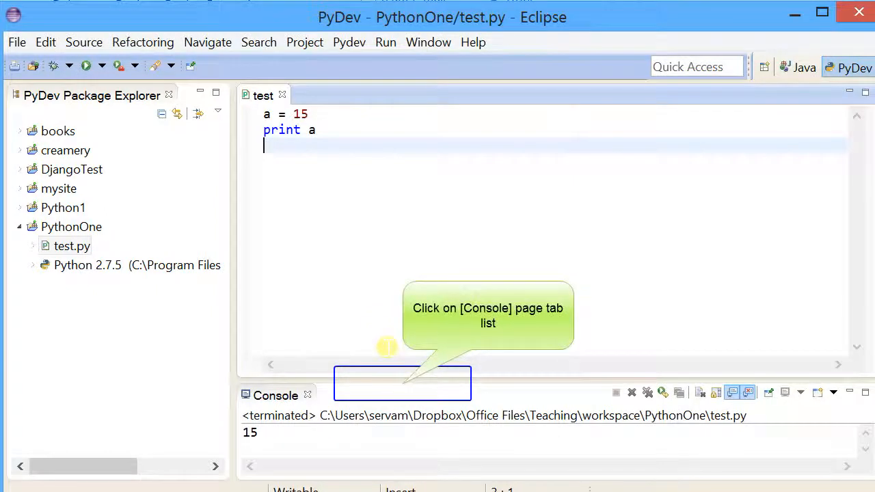
{"action": "left_click", "coordinate": [403, 385]}
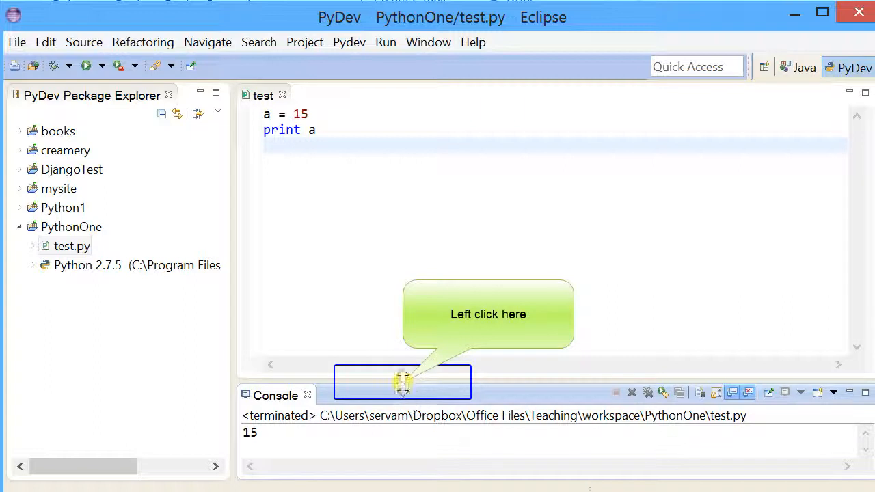
{"action": "mouse_move", "coordinate": [400, 380]}
{"action": "left_mouse_down"}
{"action": "mouse_move", "coordinate": [401, 371]}
{"action": "mouse_move", "coordinate": [386, 374]}
{"action": "left_mouse_up"}
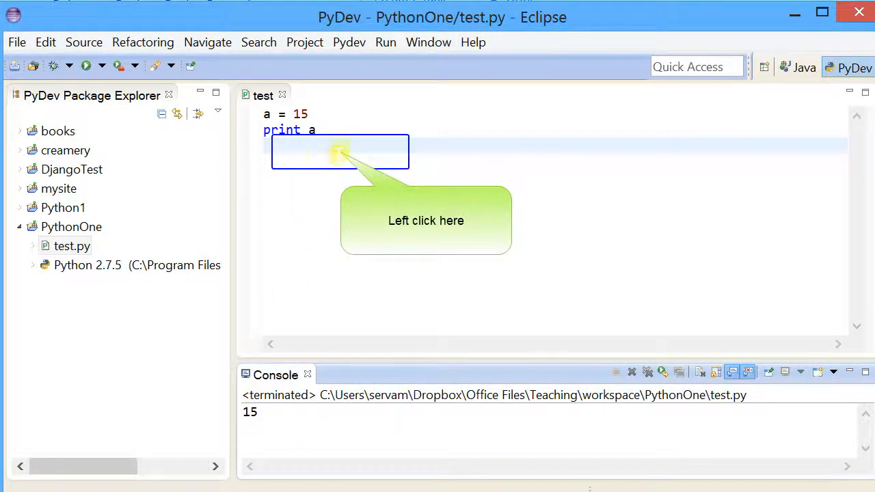
Add the loop header "for i in xrange(1,5):" below the print statement in test.py and start its body line
{"action": "left_click", "coordinate": [337, 151]}
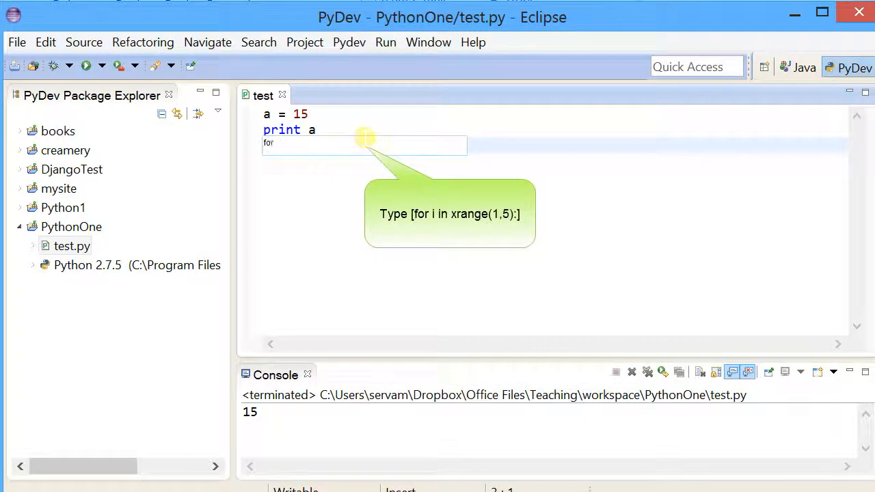
{"action": "type", "text": "for i in xrange(1,5"}
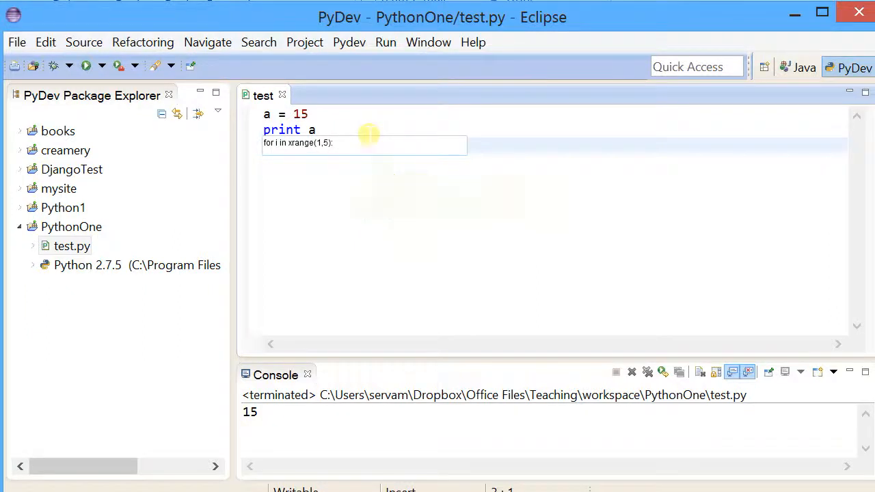
{"action": "type", "text": ":"}
{"action": "key", "text": "Return"}
Write the loop body "print i, i*i, i*i*i", removing the extra auto-completed characters, and add two new lines after it
{"action": "type", "text": "print i, i*i, ii"}
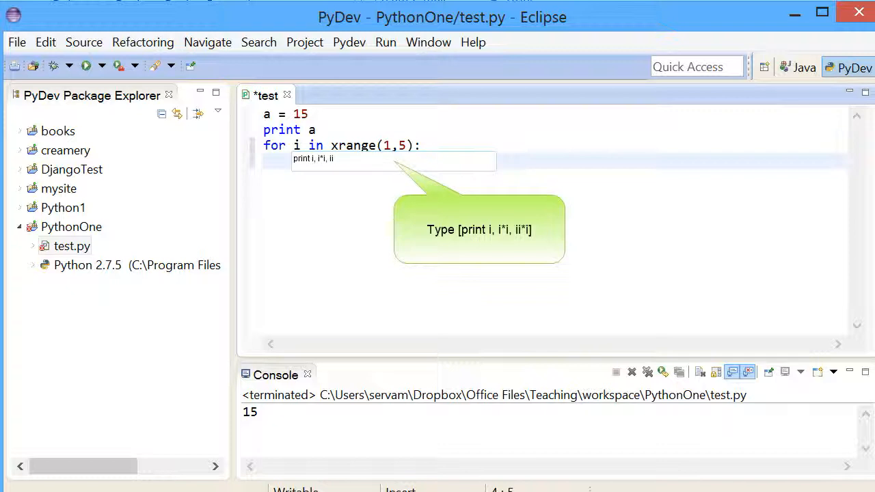
{"action": "type", "text": "print i, i*i, i*i*import"}
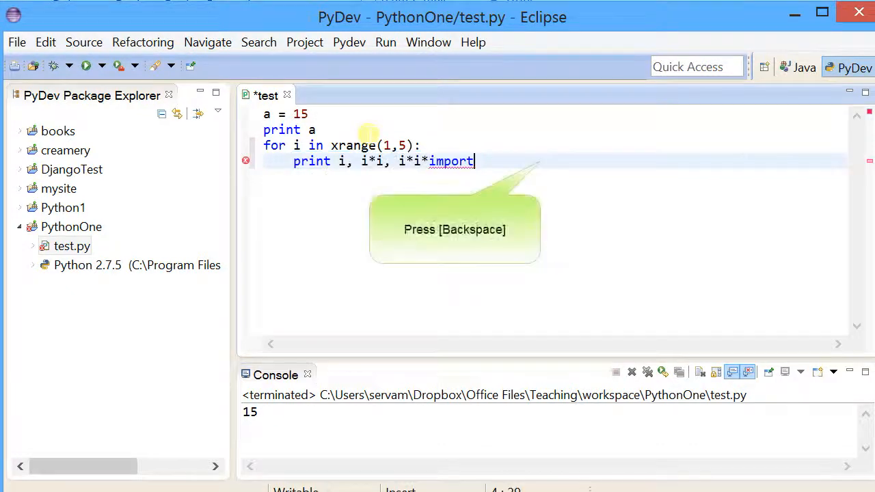
{"action": "key", "text": "BackSpace"}
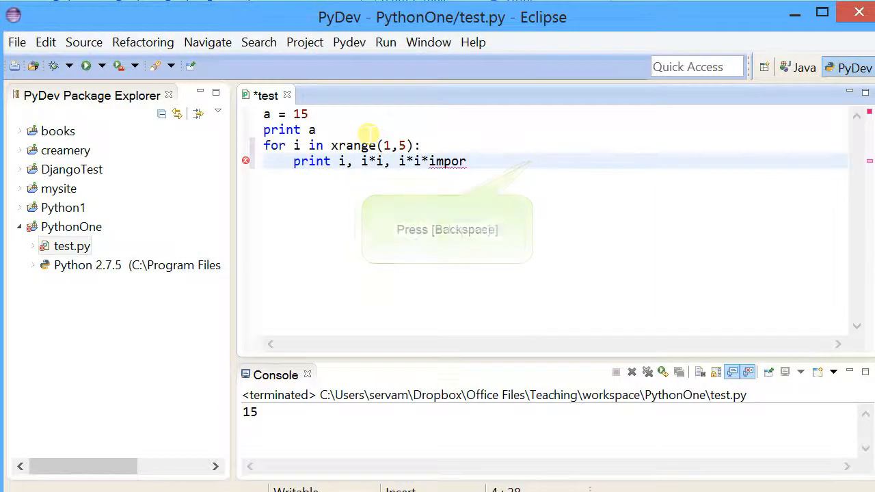
{"action": "key", "text": "BackSpace"}
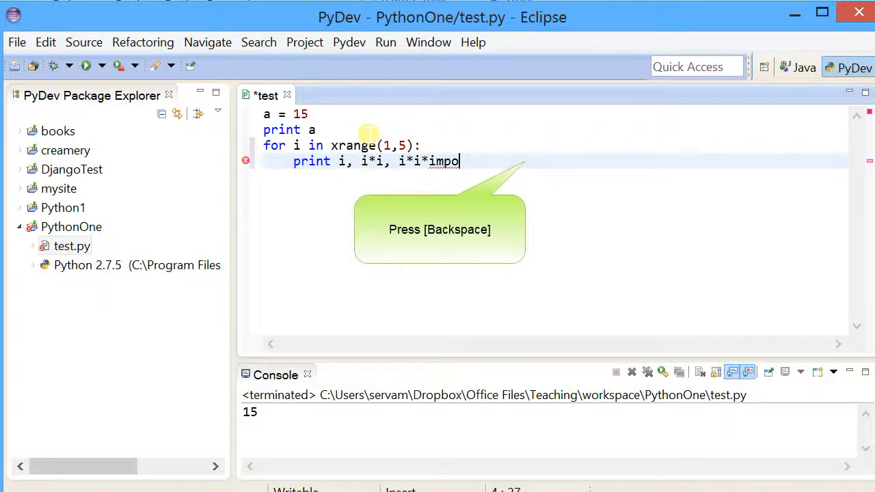
{"action": "key", "text": "BackSpace"}
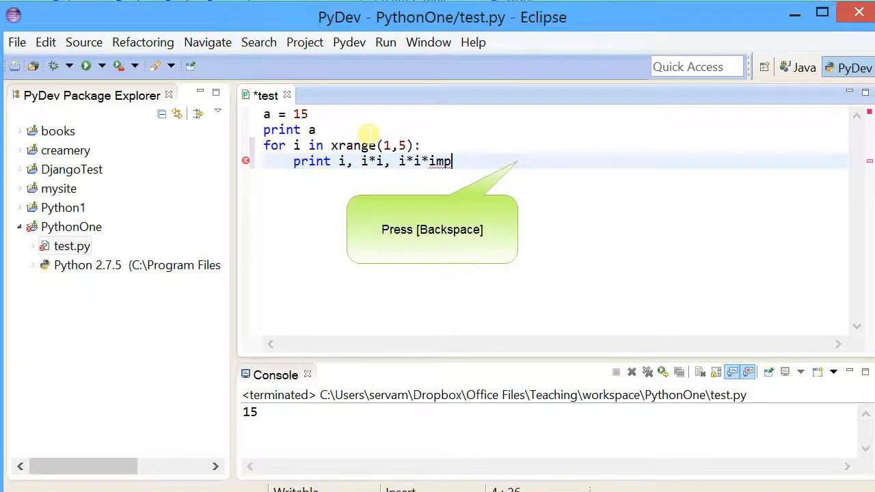
{"action": "key", "text": "BackSpace"}
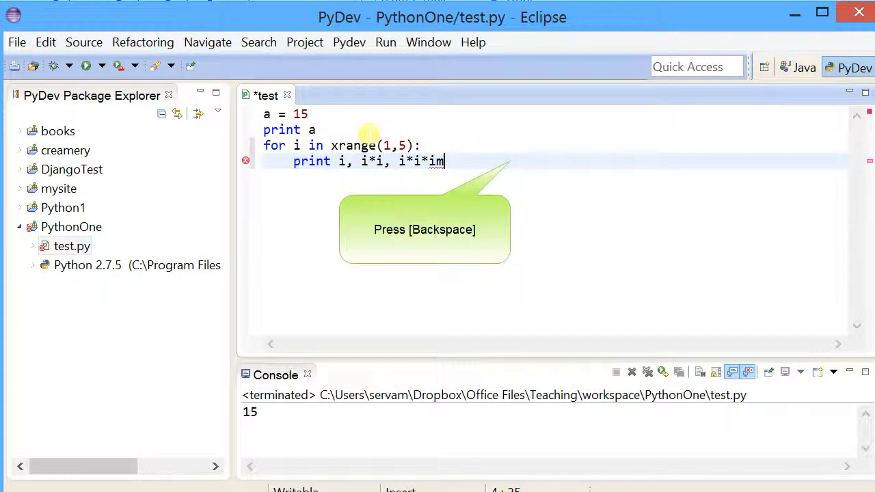
{"action": "key", "text": "BackSpace"}
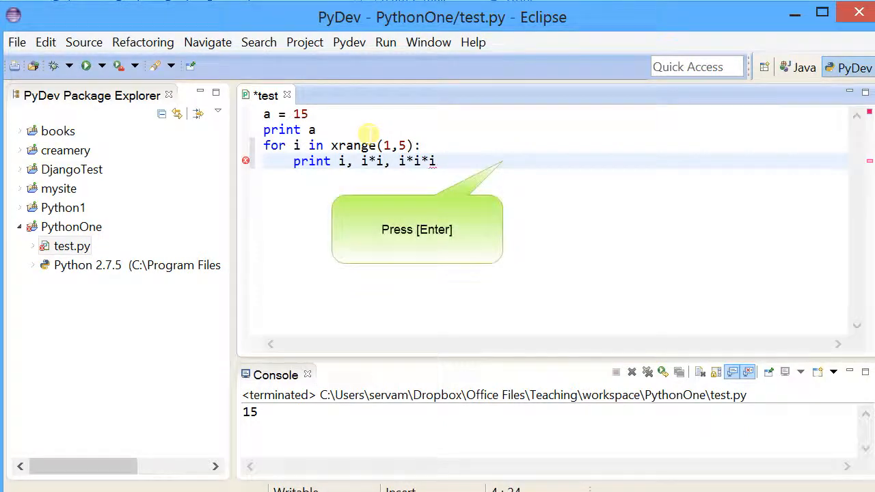
{"action": "key", "text": "Return"}
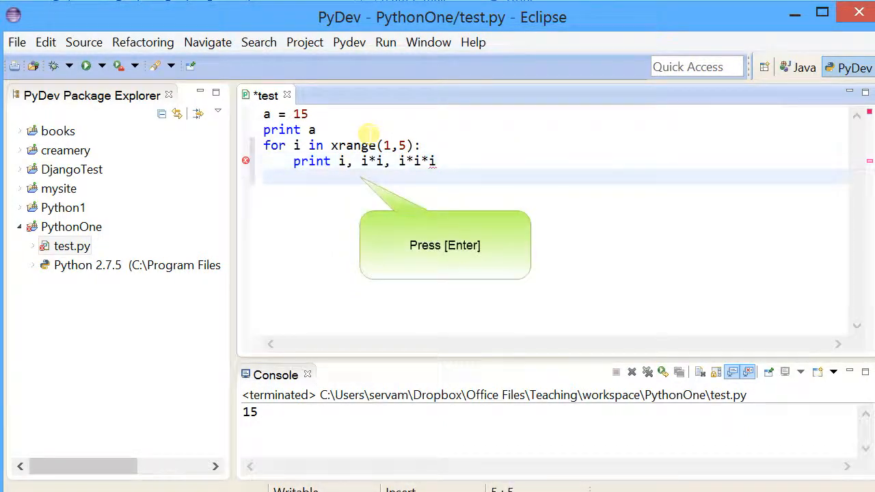
{"action": "key", "text": "Return"}
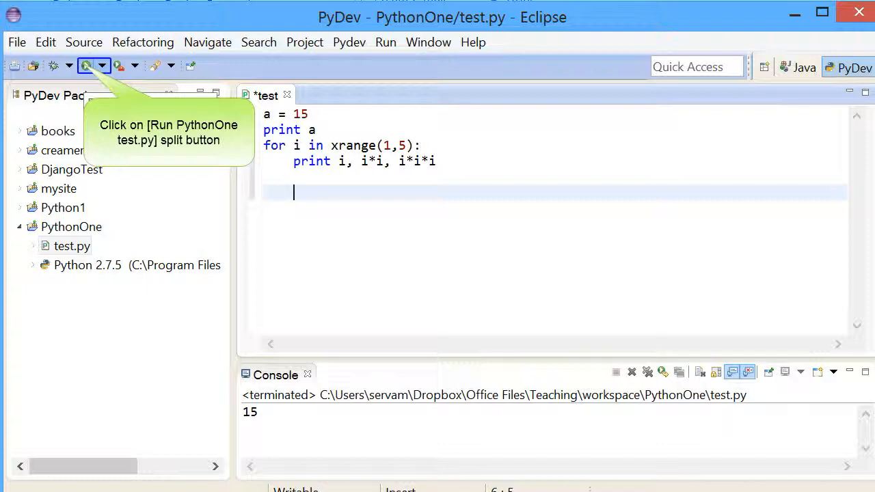
Run test.py again and enlarge the console area to show the whole output
{"action": "left_click", "coordinate": [86, 66]}
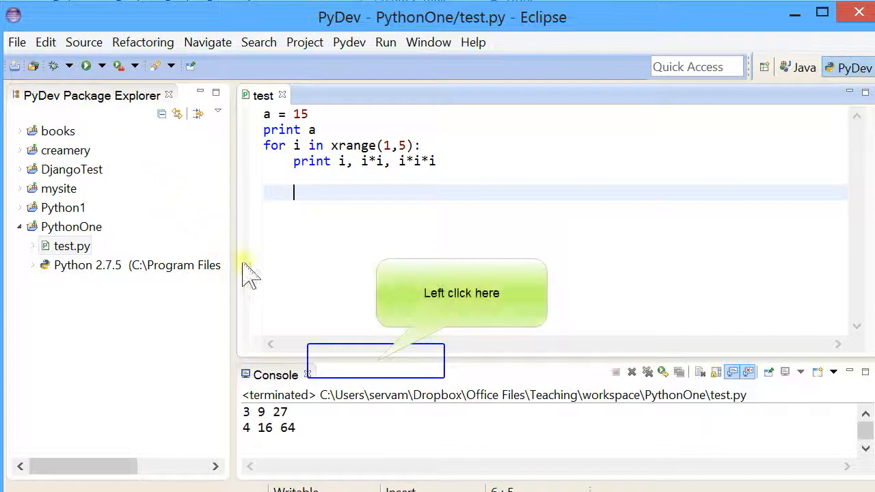
{"action": "left_click_drag", "start_coordinate": [375, 361], "coordinate": [365, 296]}
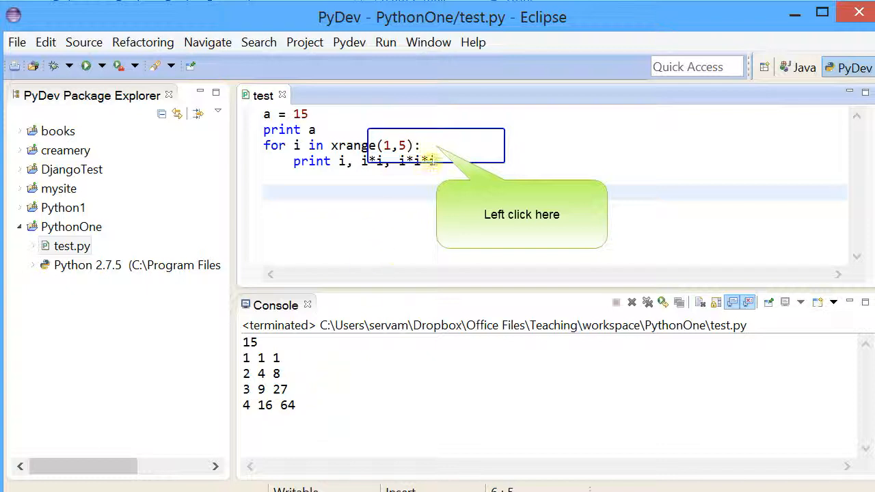
Delete the colon at the end of the for loop header and place the cursor on the last empty line
{"action": "left_click", "coordinate": [435, 145]}
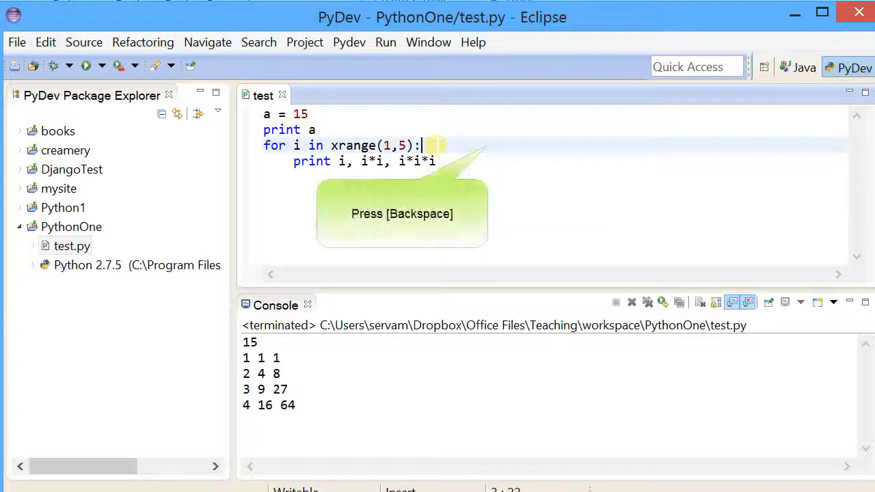
{"action": "key", "text": "BackSpace"}
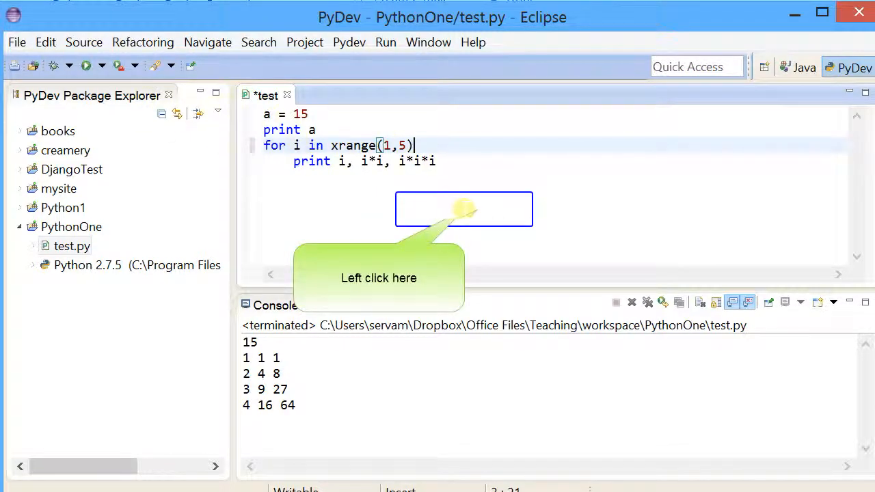
{"action": "left_click", "coordinate": [464, 209]}
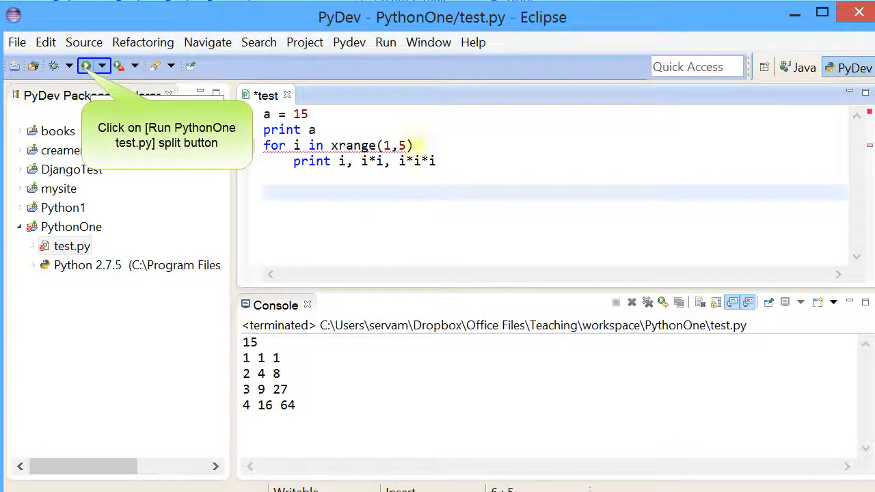